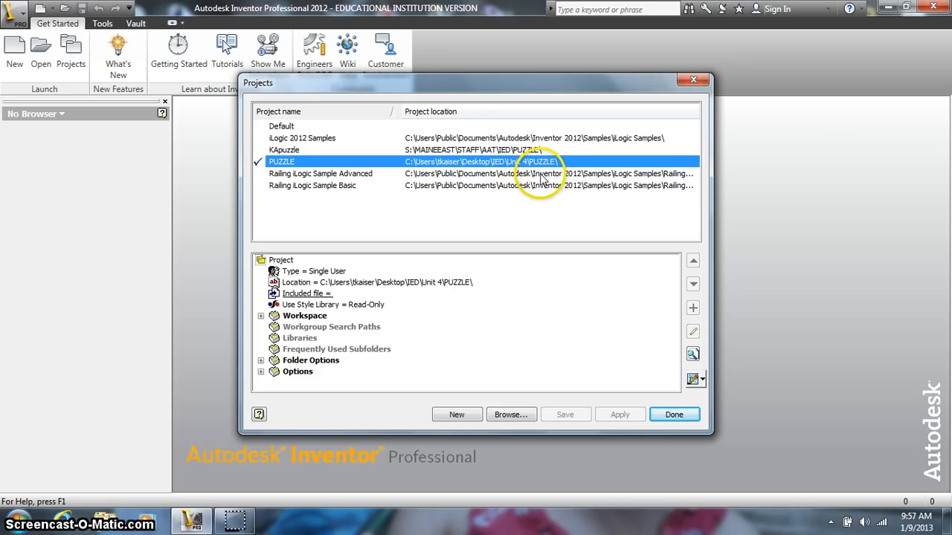
# Make PUZZLE the active project and create a new part from the default Standard.ipt template.
pyautogui.click(277, 151)
pyautogui.doubleClick(277, 151)
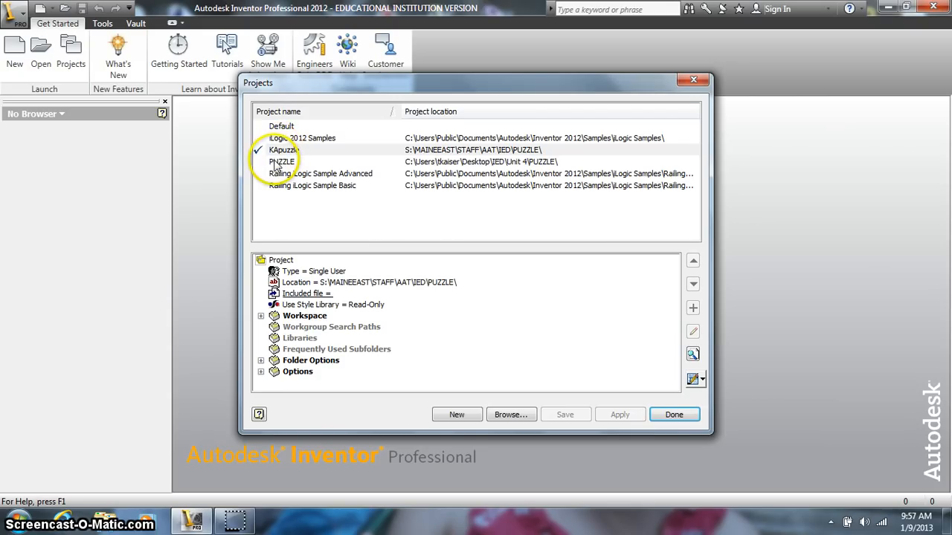
pyautogui.doubleClick(276, 163)
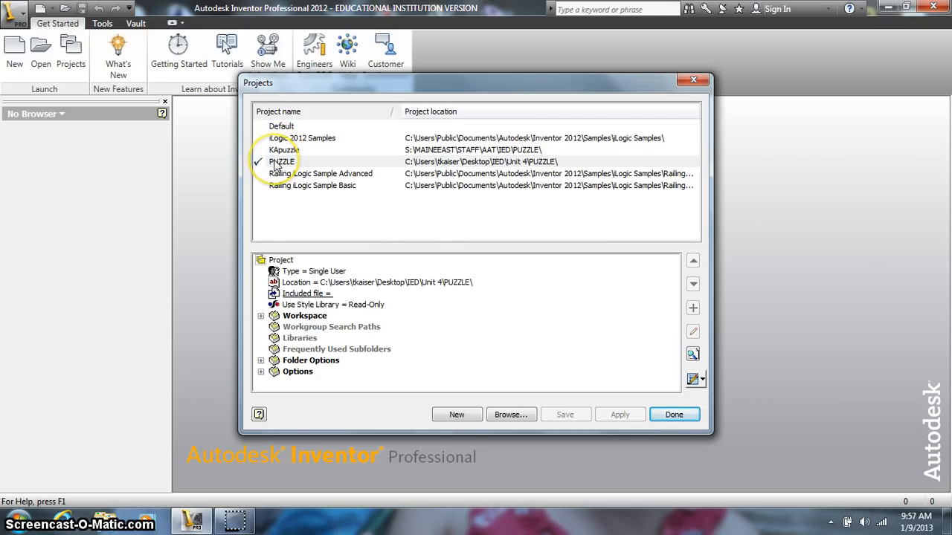
pyautogui.click(673, 415)
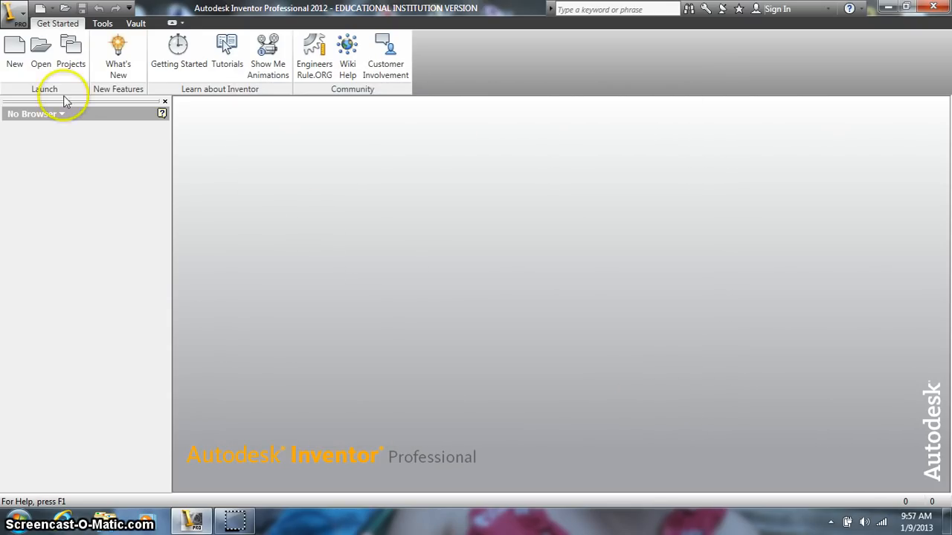
pyautogui.click(14, 50)
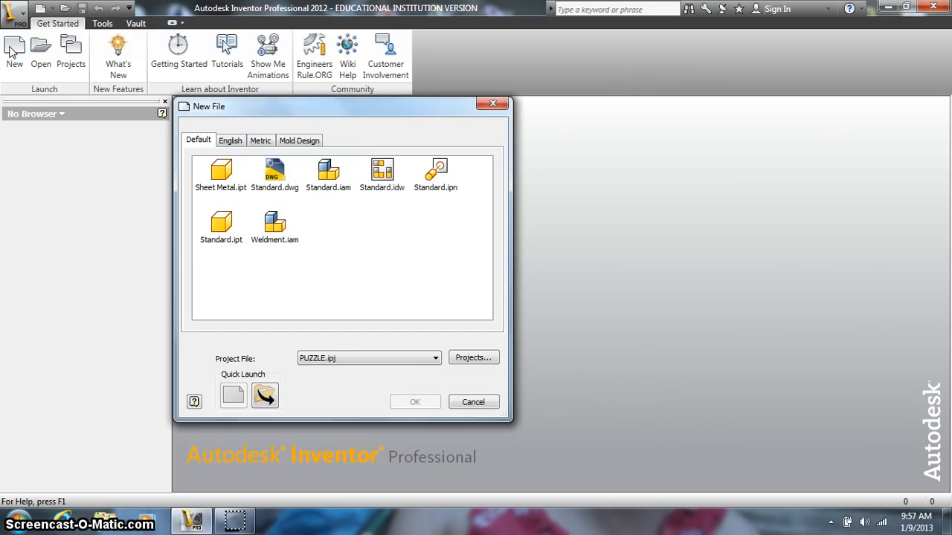
pyautogui.doubleClick(220, 225)
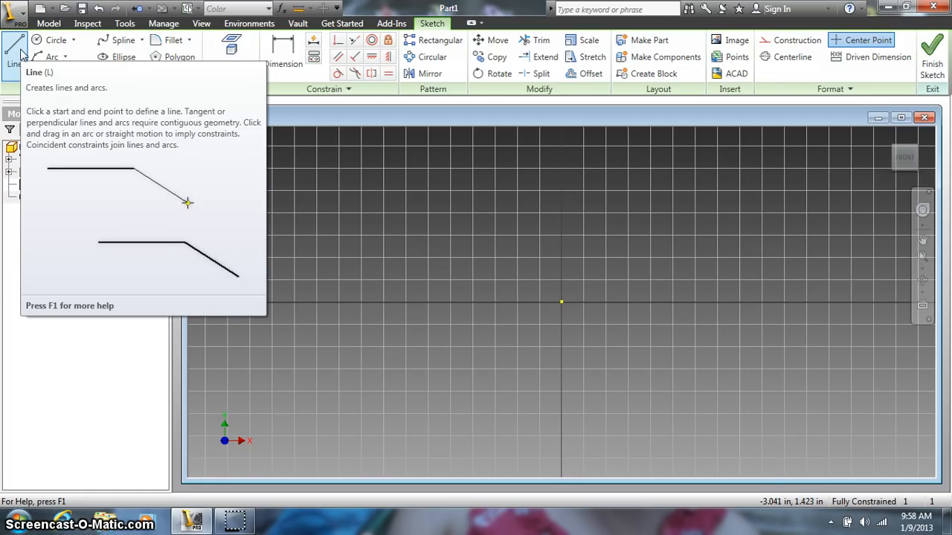
# Draw a horizontal base line about 2.22 in long, starting at the sketch origin and running in the positive X direction.
pyautogui.click(15, 53)
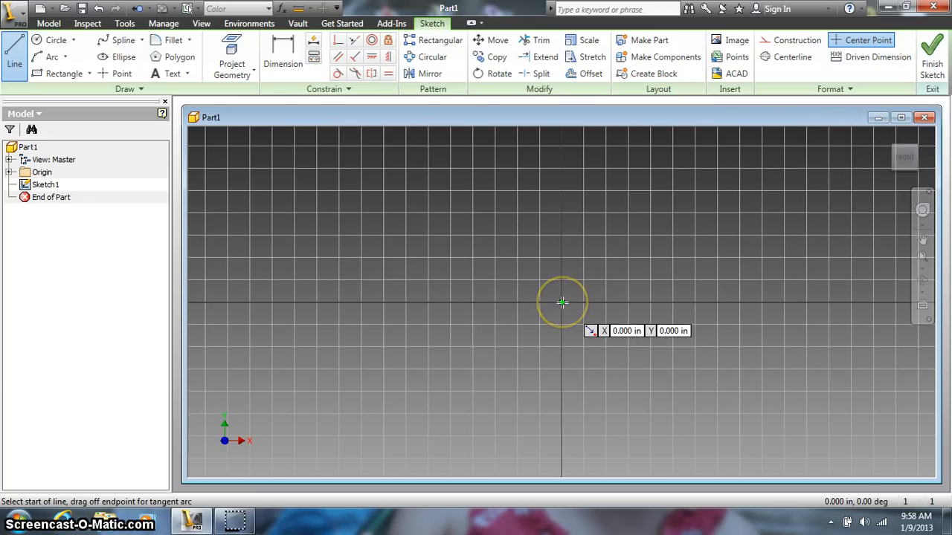
pyautogui.moveTo(562, 302); pyautogui.dragTo(723, 303)
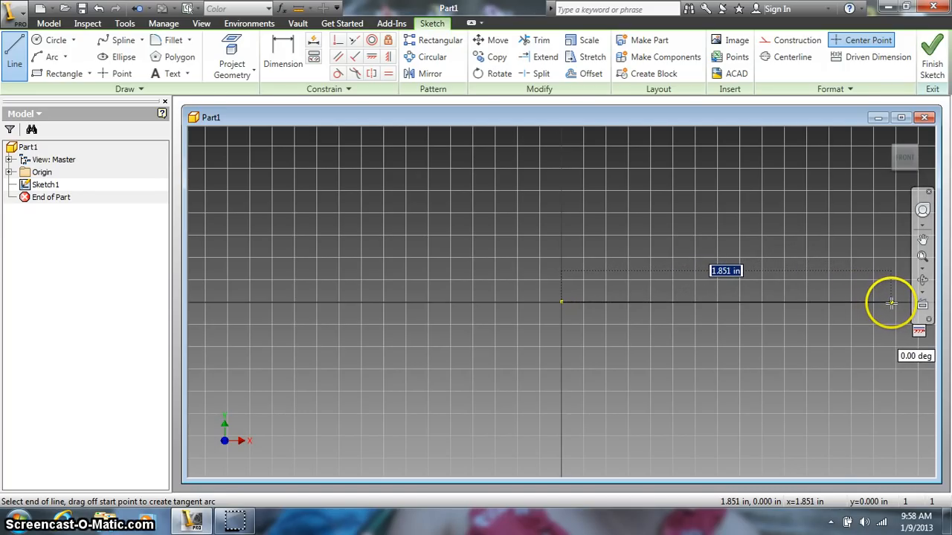
pyautogui.moveTo(891, 303); pyautogui.dragTo(803, 298, button='middle')
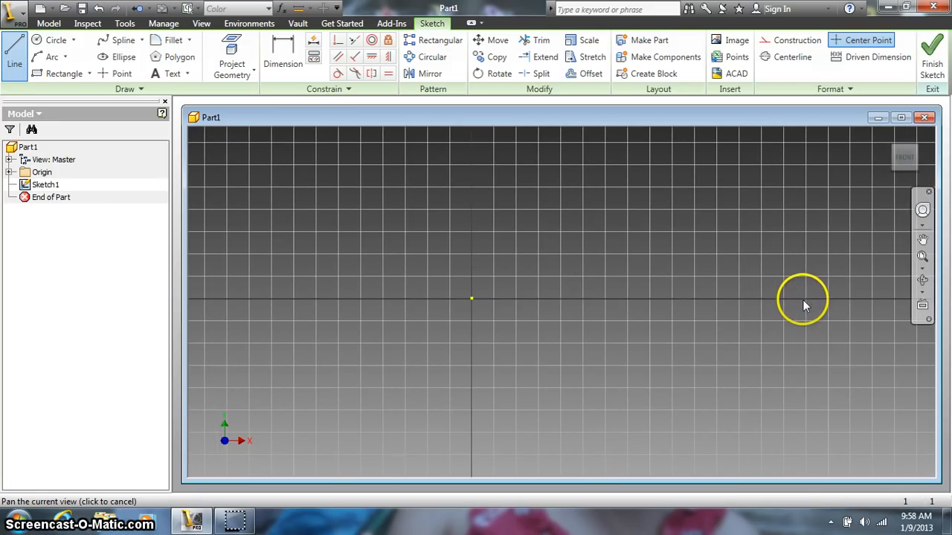
pyautogui.click(867, 299)
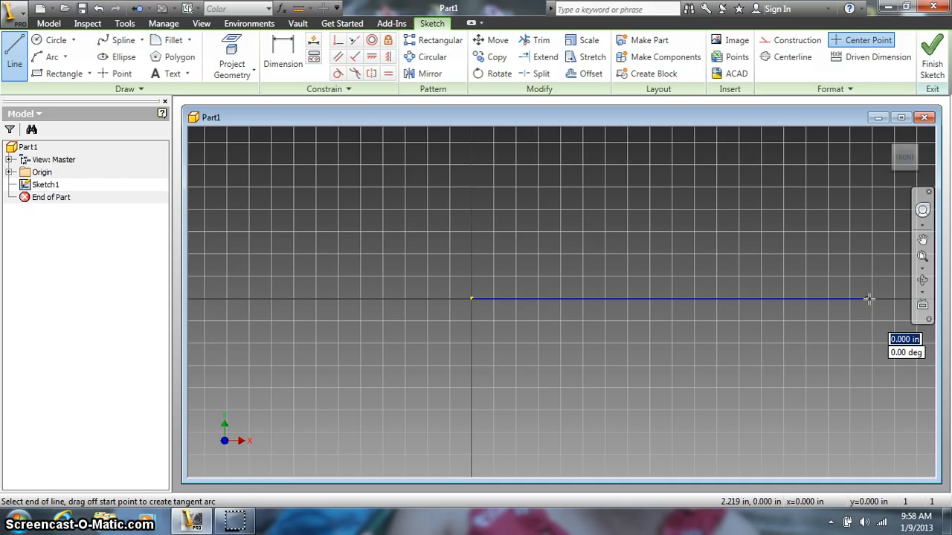
# Continue the line chain into a closed outline with a raised middle section between two lower shoulders, ending back at the origin.
pyautogui.click(868, 221)
pyautogui.click(732, 217)
pyautogui.click(722, 147)
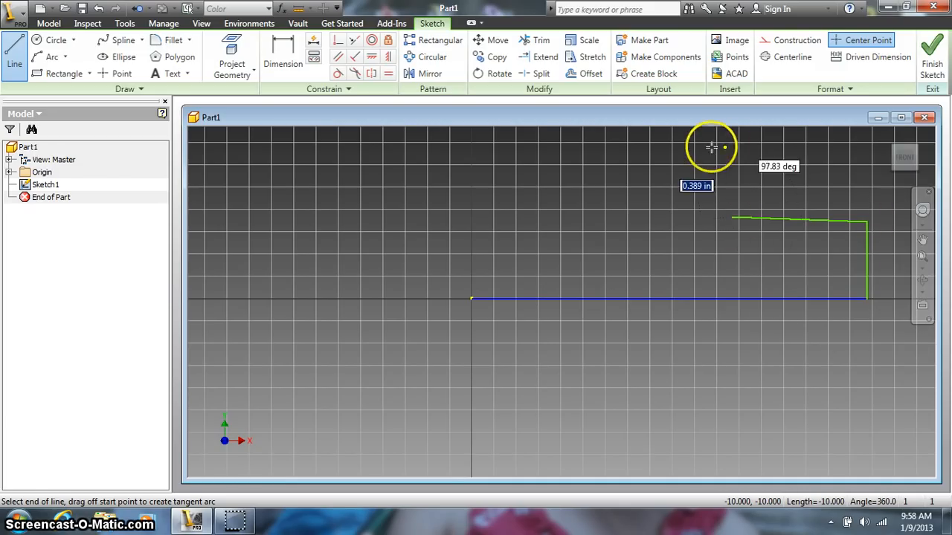
pyautogui.click(582, 148)
pyautogui.click(579, 215)
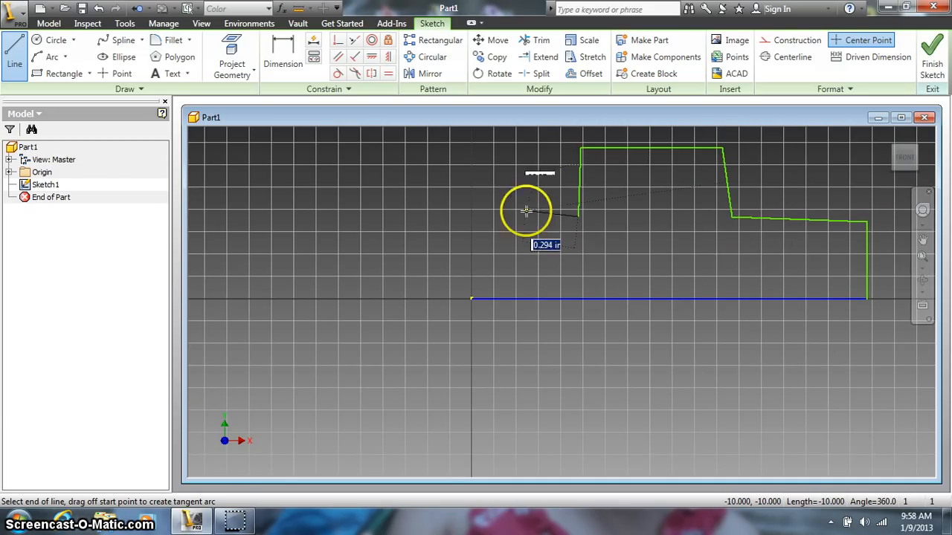
pyautogui.click(470, 213)
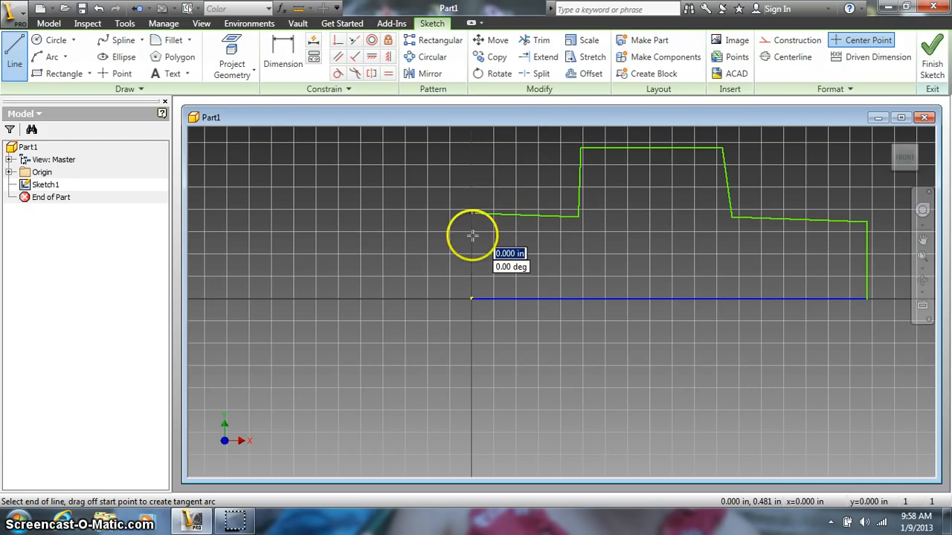
pyautogui.click(472, 298)
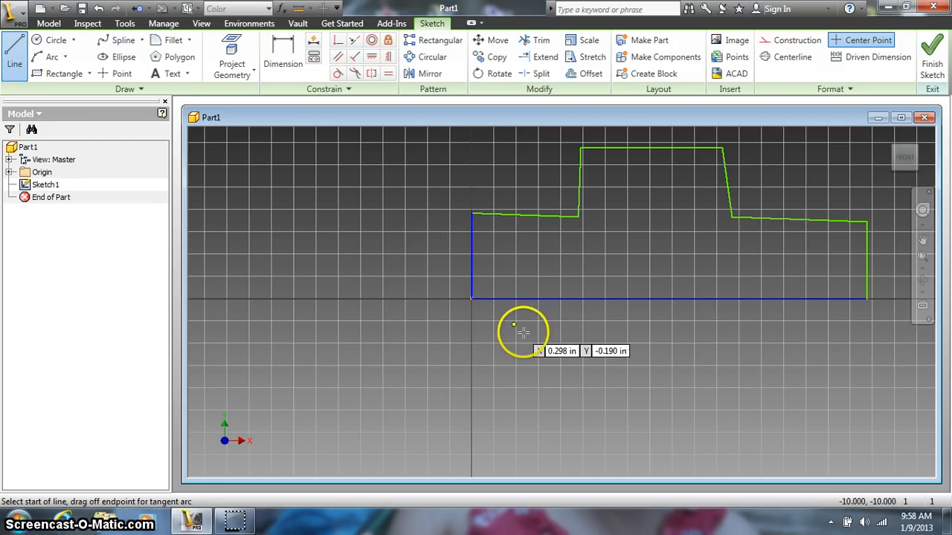
pyautogui.rightClick(529, 333)
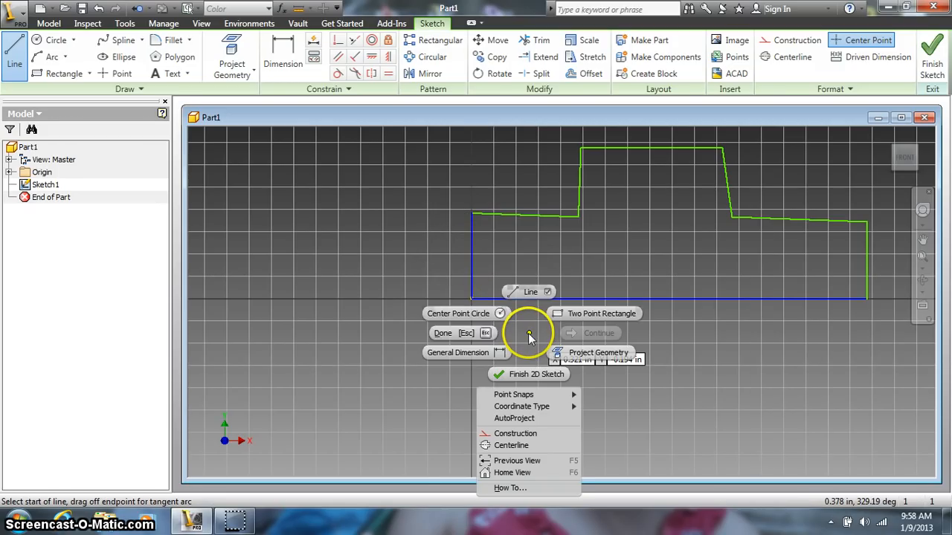
pyautogui.click(463, 333)
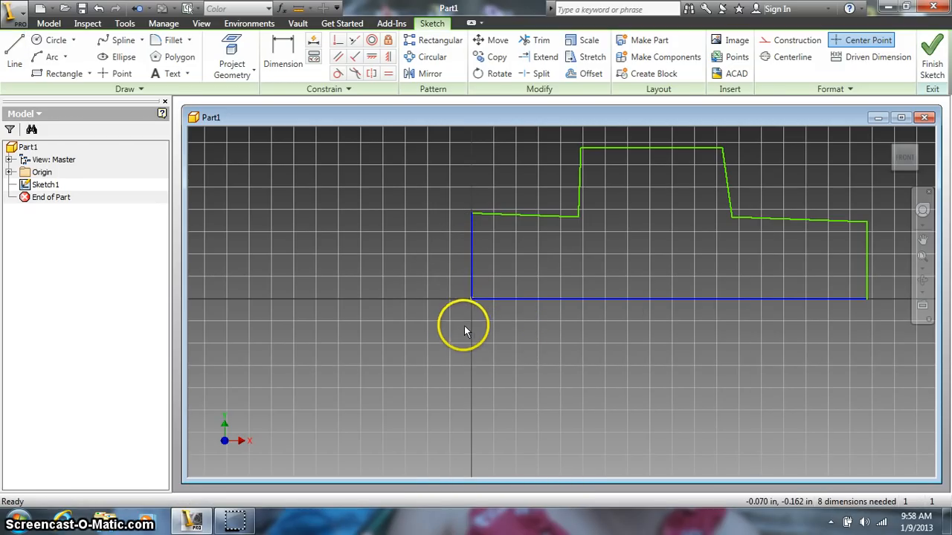
# Apply perpendicular constraints between the right edge and the right shoulder, and between that shoulder and the raised section's right side.
pyautogui.click(355, 58)
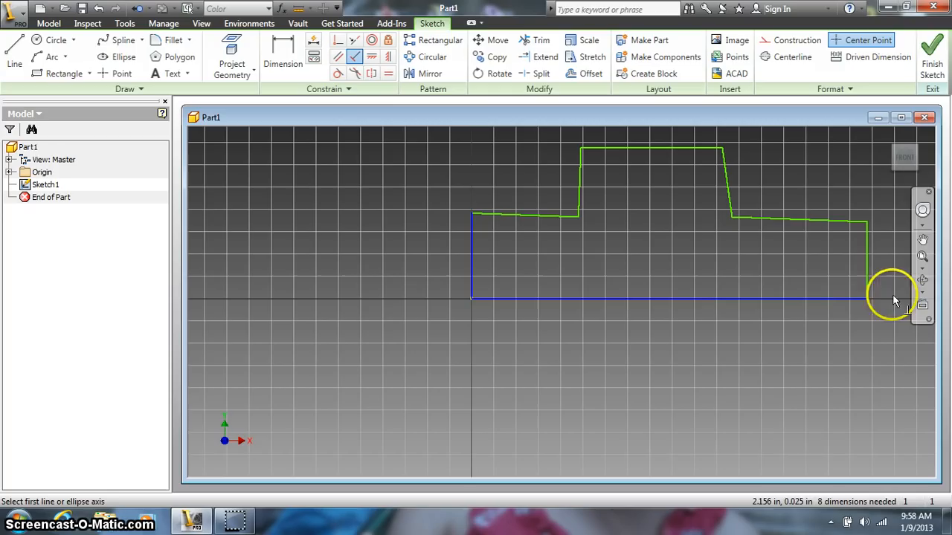
pyautogui.click(853, 298)
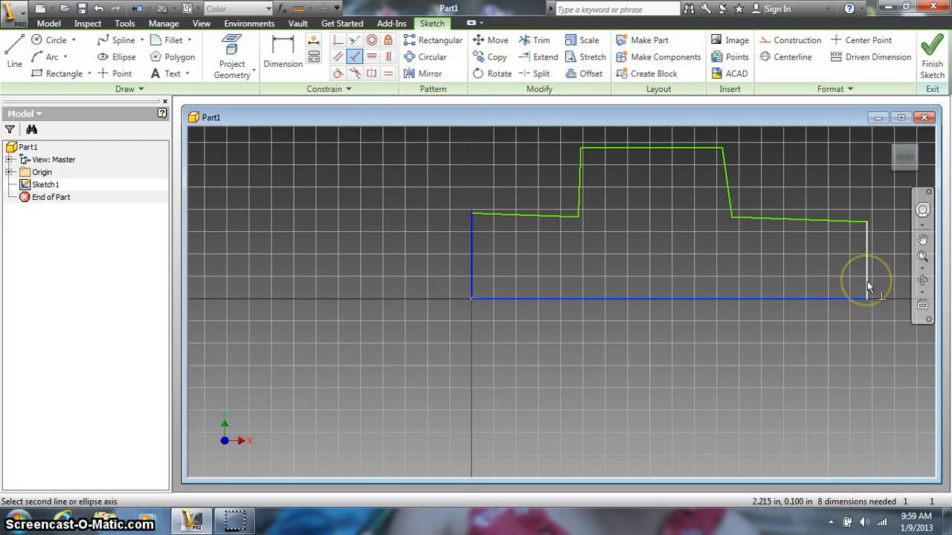
pyautogui.click(867, 281)
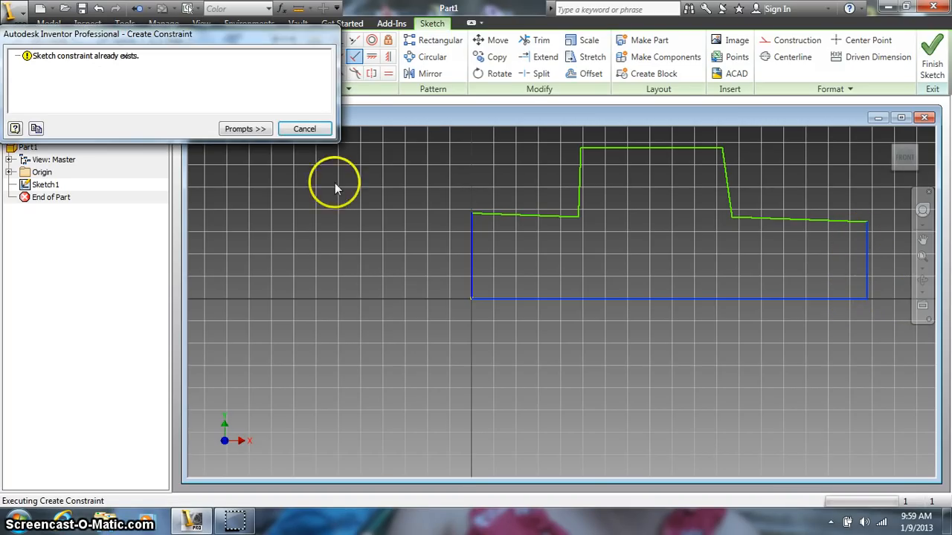
pyautogui.click(300, 131)
pyautogui.click(867, 253)
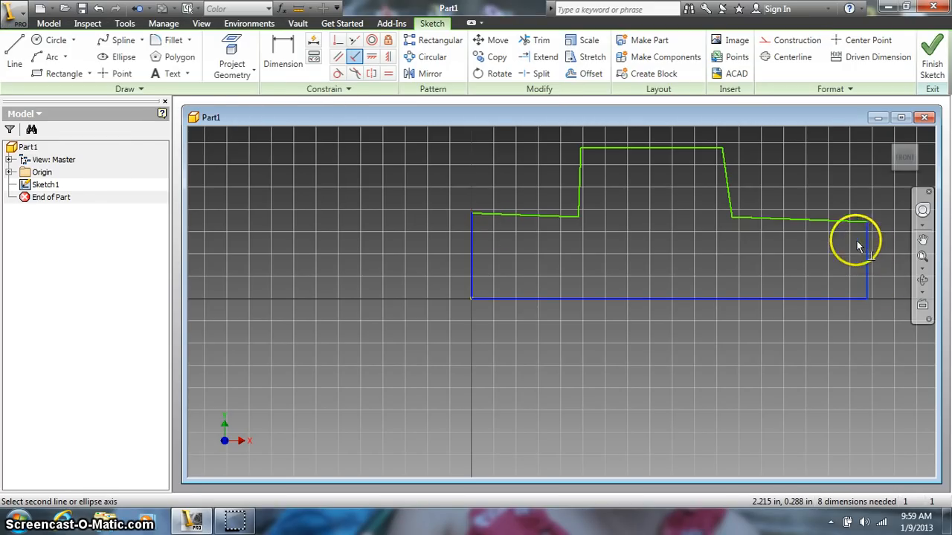
pyautogui.click(842, 221)
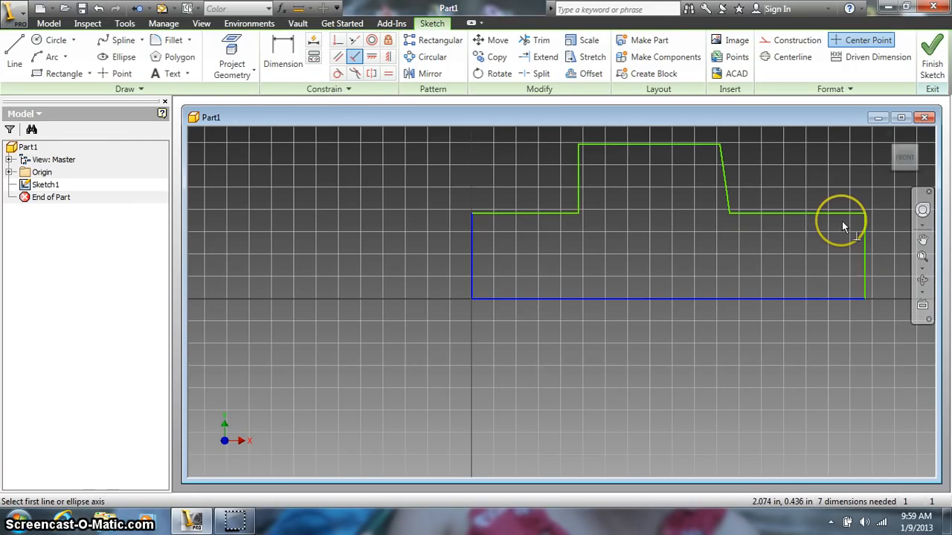
pyautogui.click(739, 214)
pyautogui.click(725, 198)
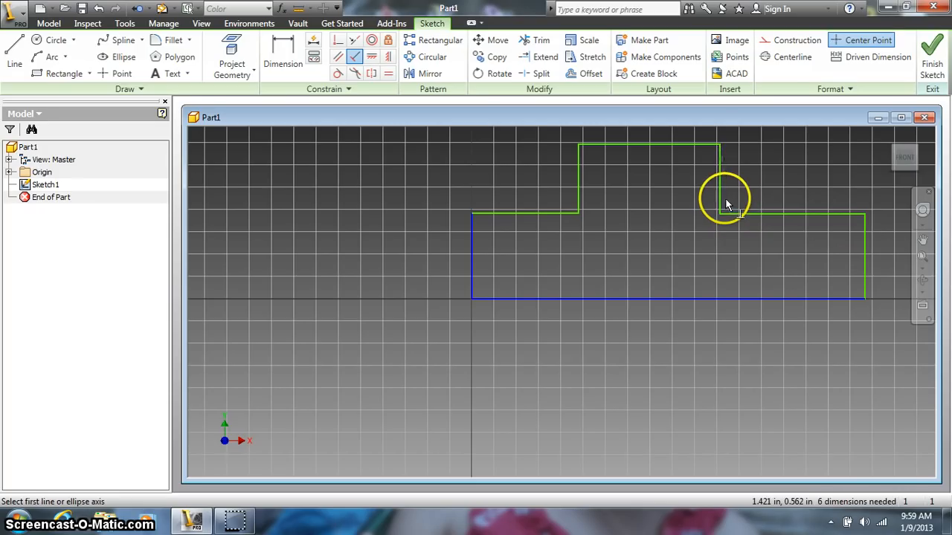
# Try to add perpendicular constraints between the raised section's top and left side, and between the left shoulder and left edge.
pyautogui.click(697, 144)
pyautogui.click(578, 164)
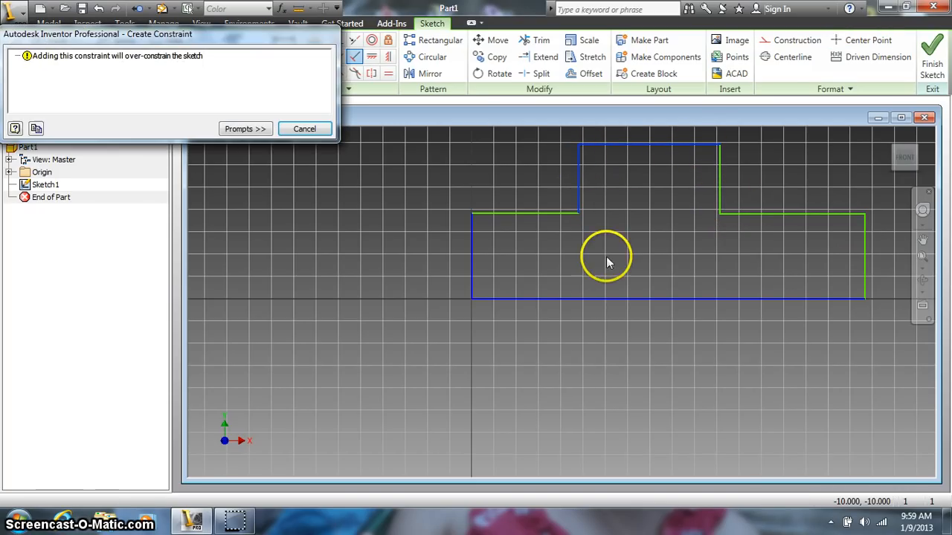
pyautogui.click(304, 129)
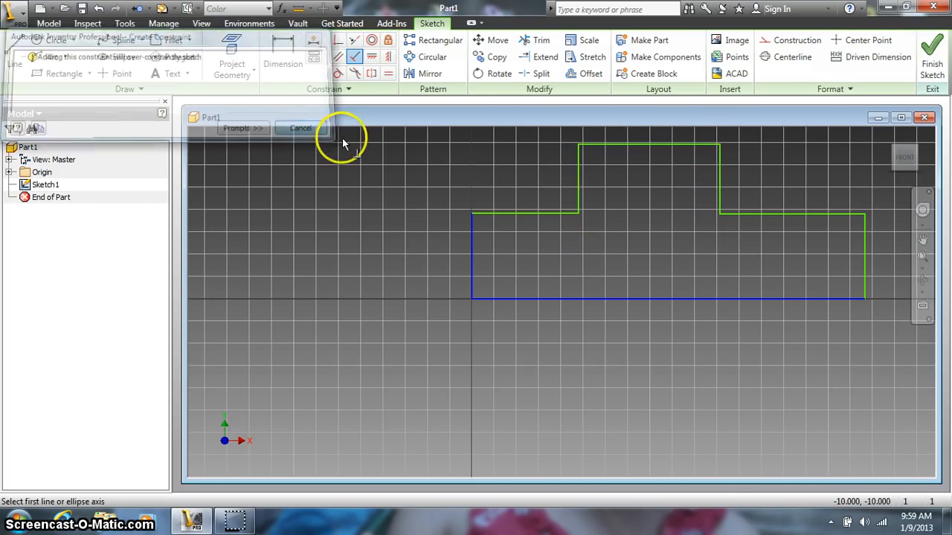
pyautogui.click(547, 214)
pyautogui.click(472, 224)
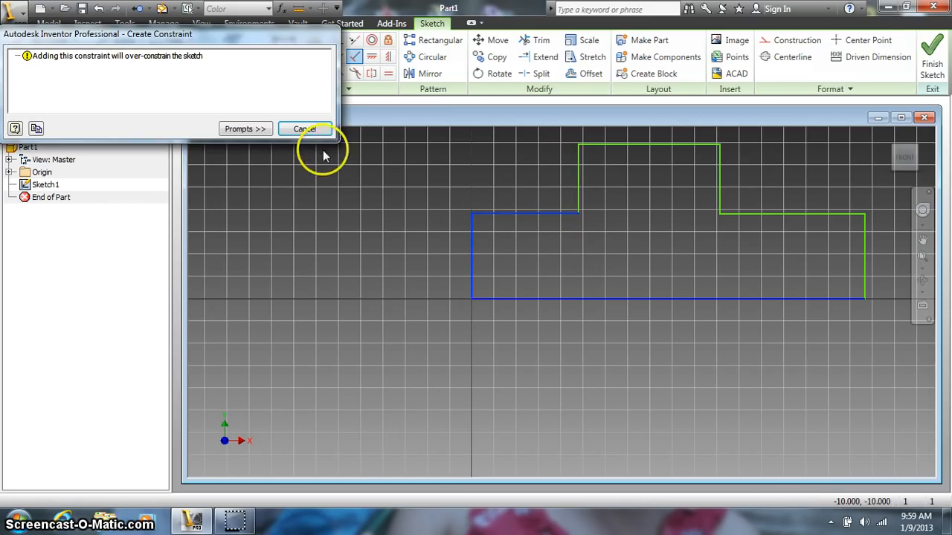
pyautogui.click(316, 132)
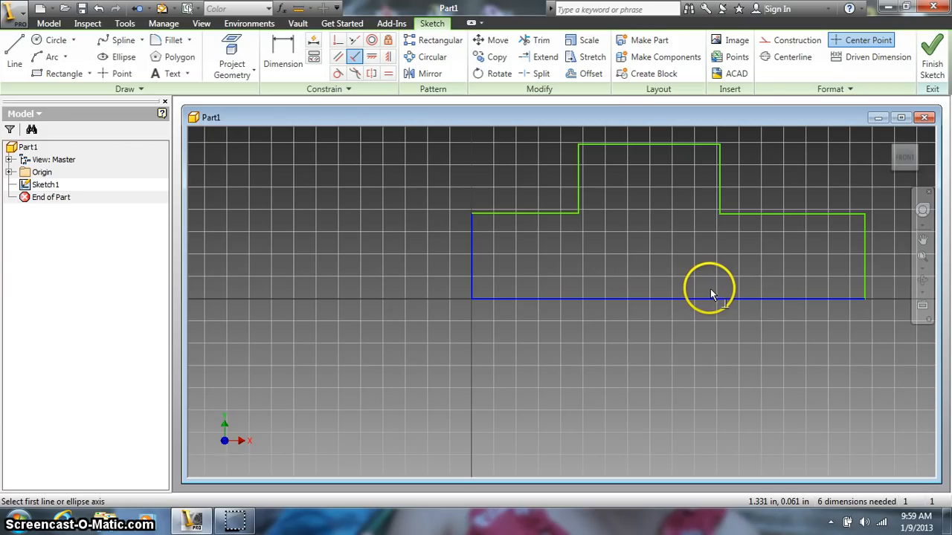
# Dimension the base line below the outline and set its length to 2.25 in.
pyautogui.click(295, 51)
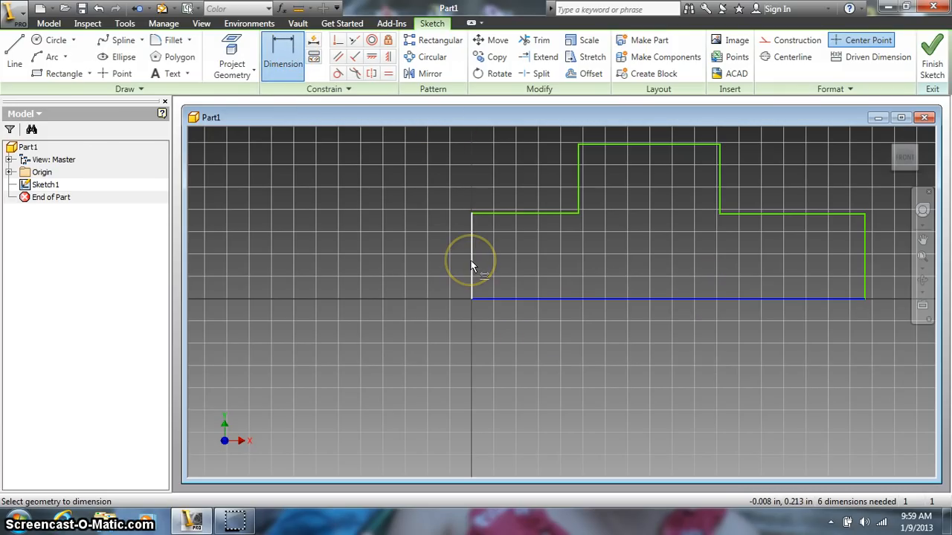
pyautogui.click(498, 302)
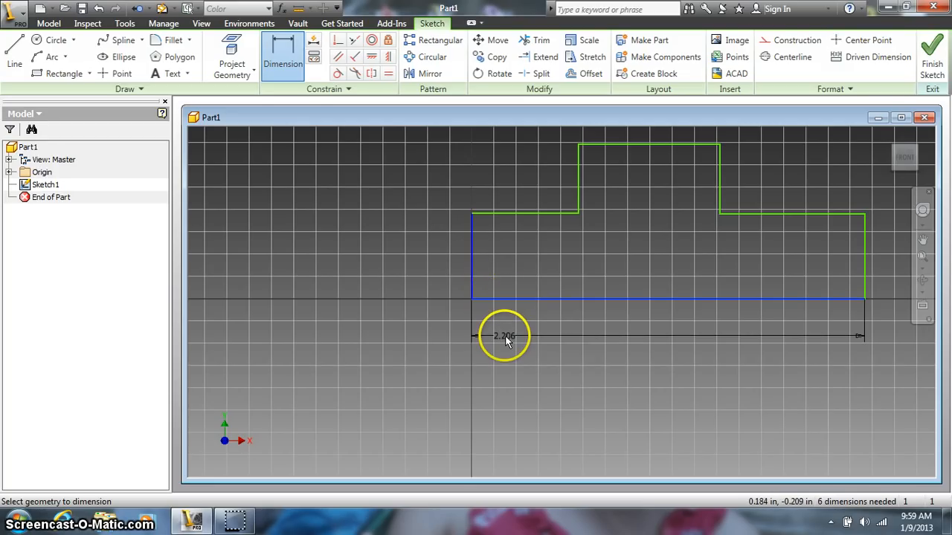
pyautogui.click(520, 339)
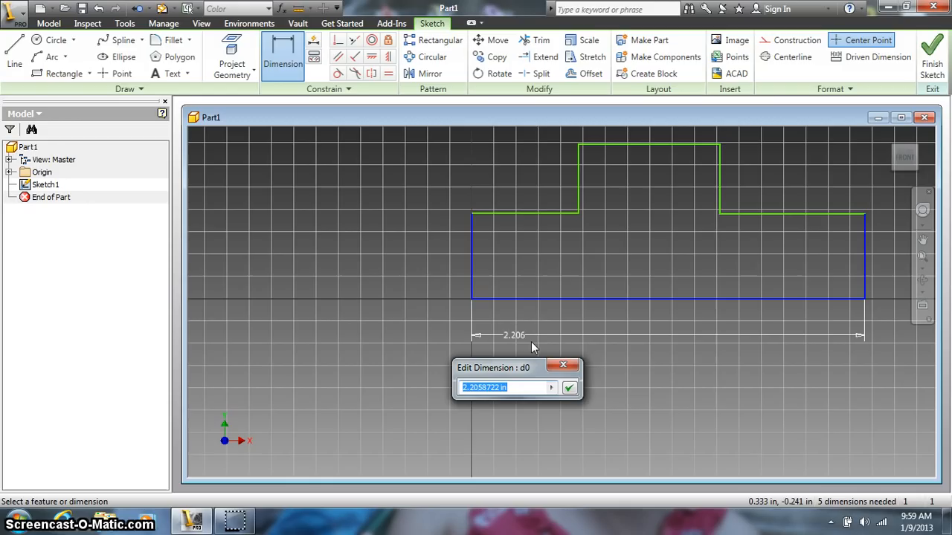
pyautogui.write('2.25')
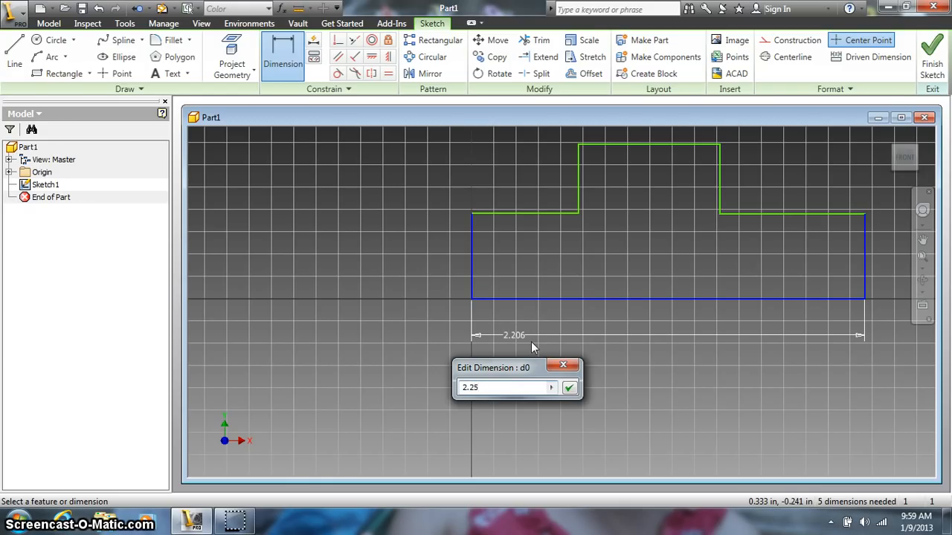
pyautogui.press('Return')
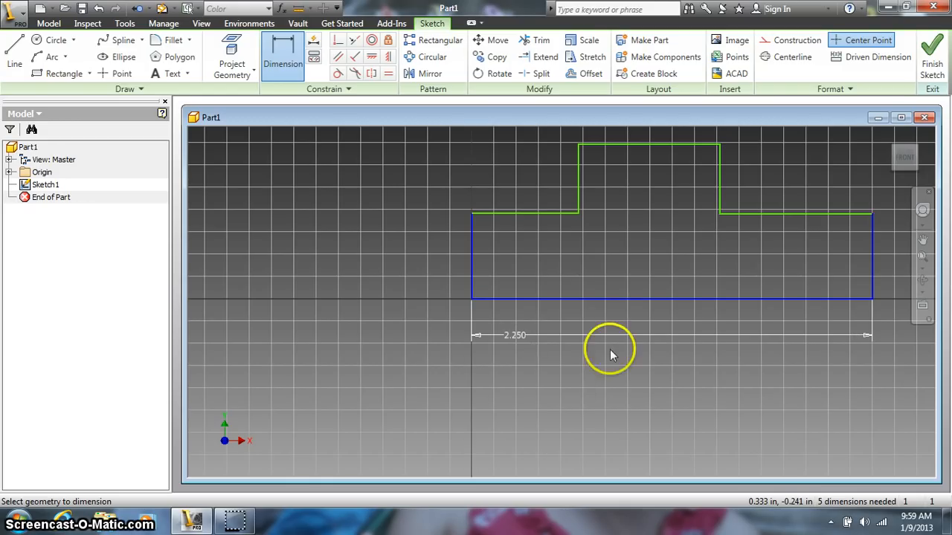
# Dimension the outline's right edge and set its height to 0.75 in.
pyautogui.click(873, 267)
pyautogui.click(887, 264)
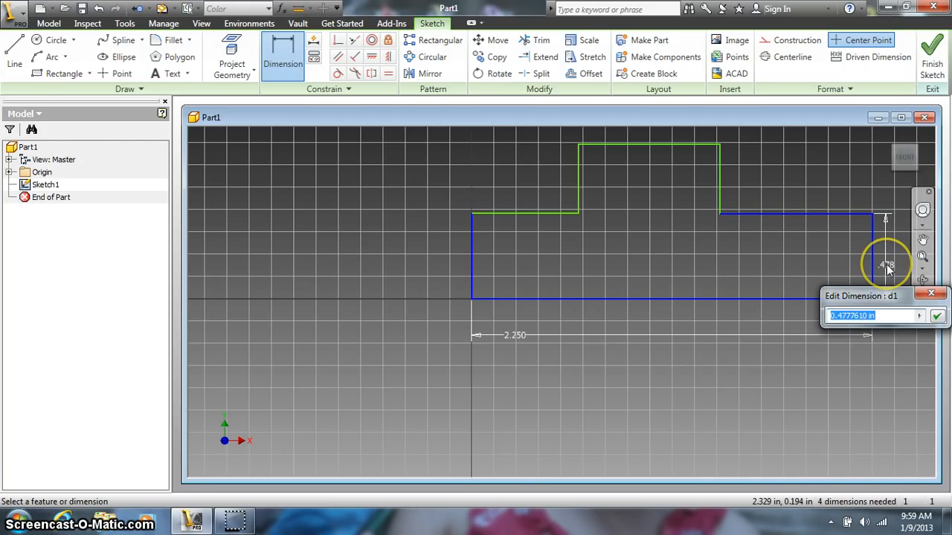
pyautogui.write('.75')
pyautogui.press('Return')
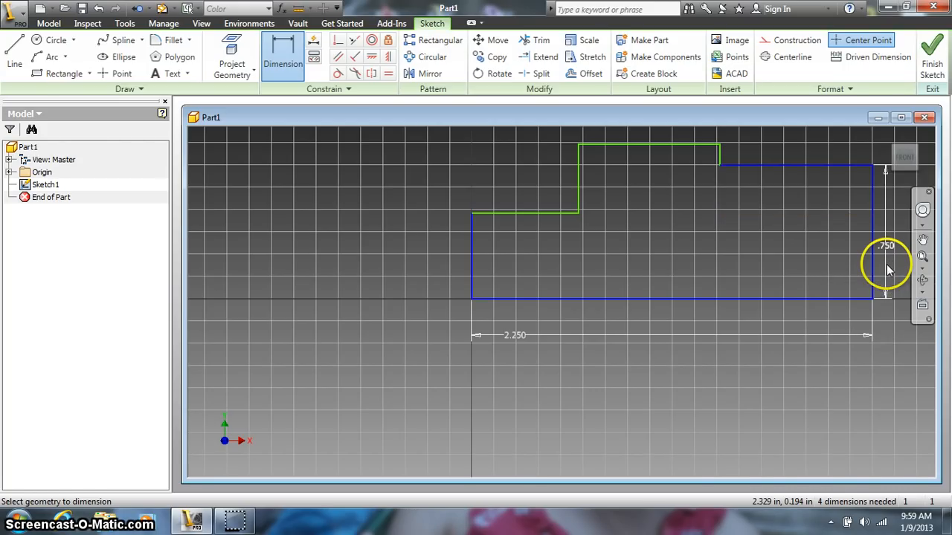
# Dimension the right shoulder's width and link it to the right edge's 0.75 in height dimension (d1).
pyautogui.click(791, 165)
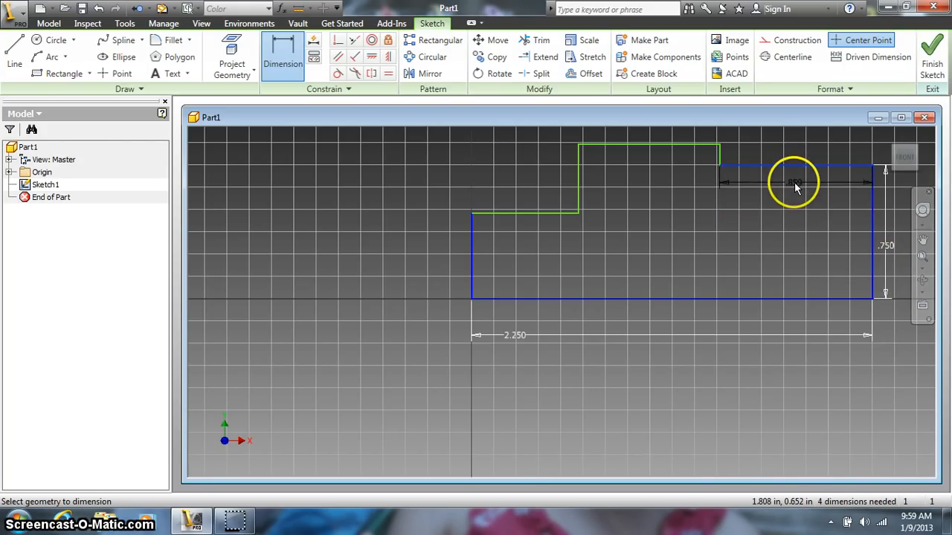
pyautogui.click(795, 186)
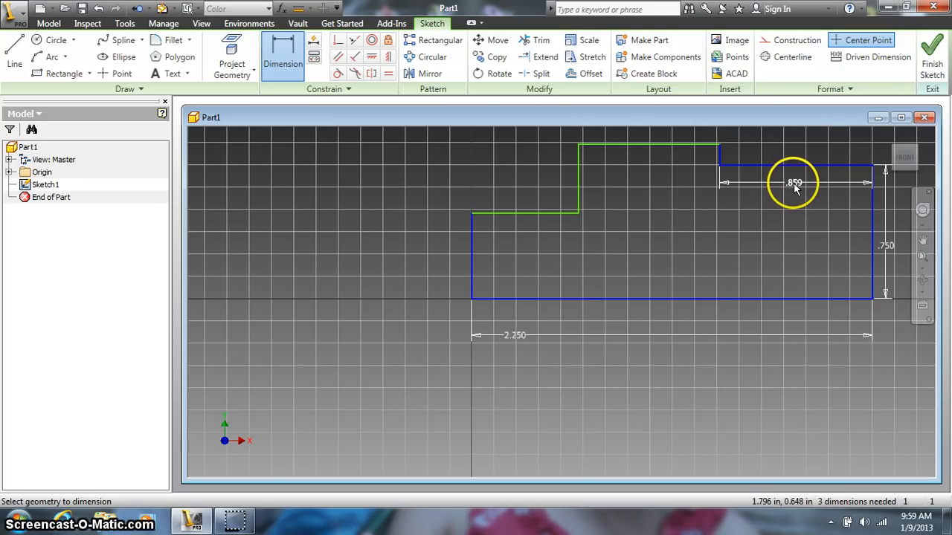
pyautogui.click(793, 183)
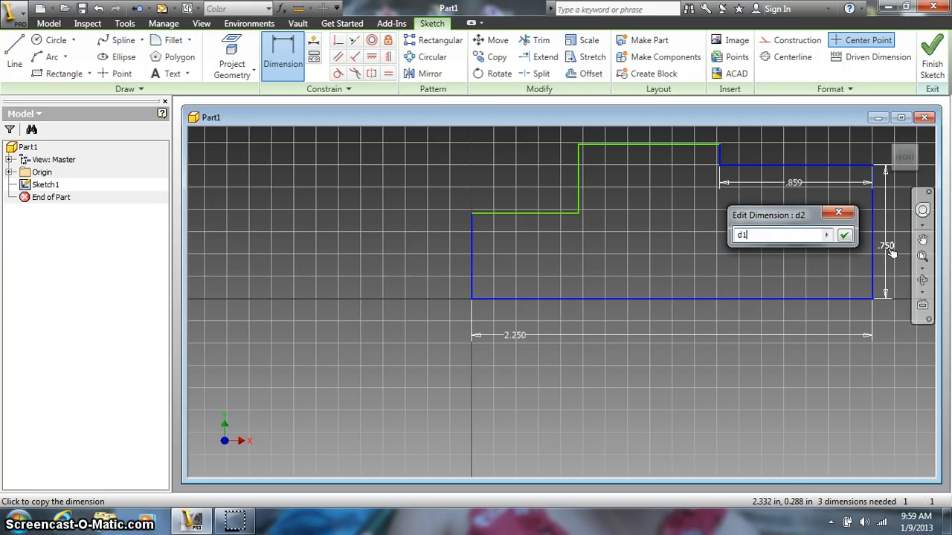
pyautogui.click(844, 237)
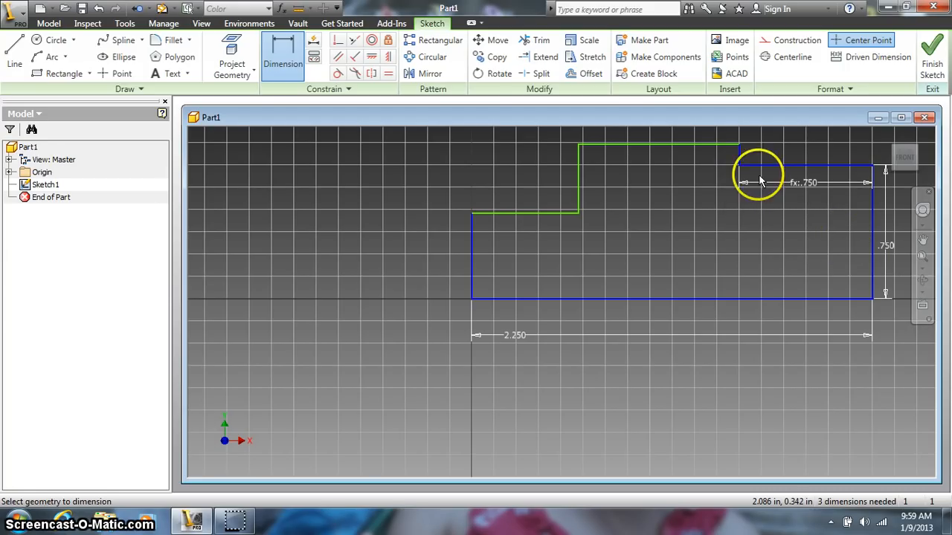
# Dimension the raised section's right side and link its height to the right edge's dimension (d1).
pyautogui.click(740, 152)
pyautogui.click(767, 152)
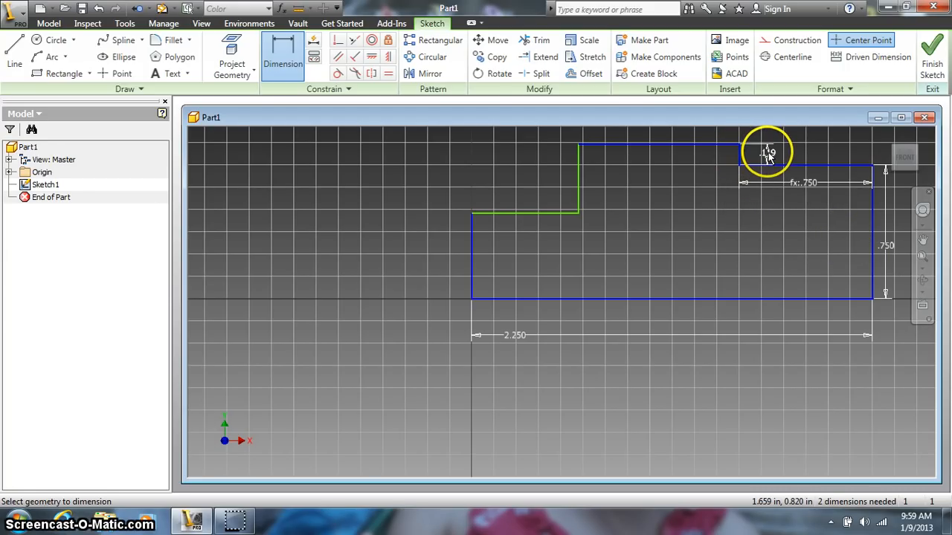
pyautogui.click(888, 246)
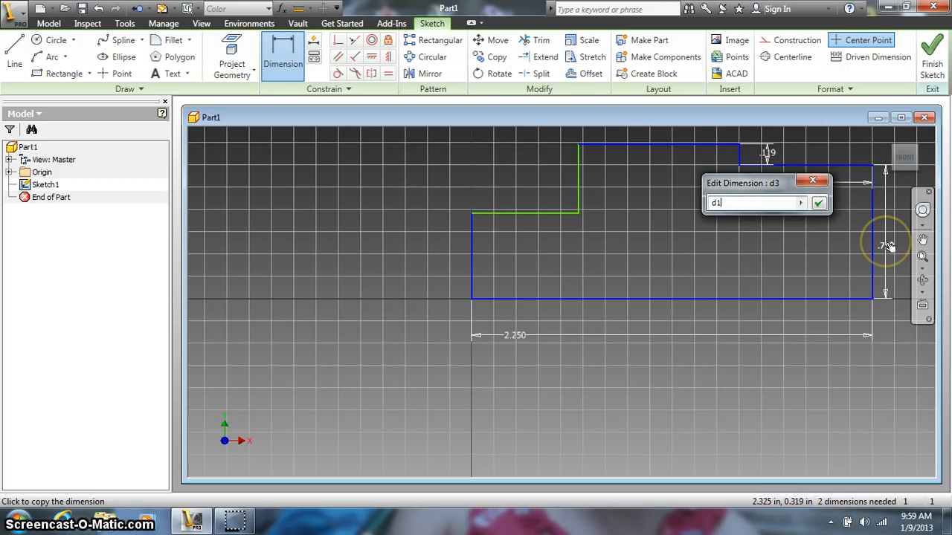
pyautogui.click(818, 204)
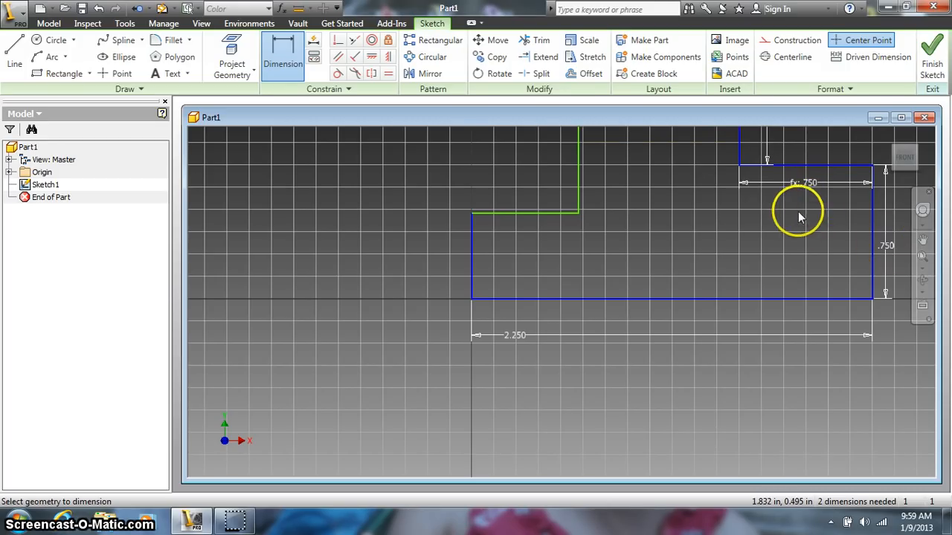
# Dimension the raised section's top edge and link its width to the right edge's 0.75 in dimension.
pyautogui.scroll(5, 803, 223)
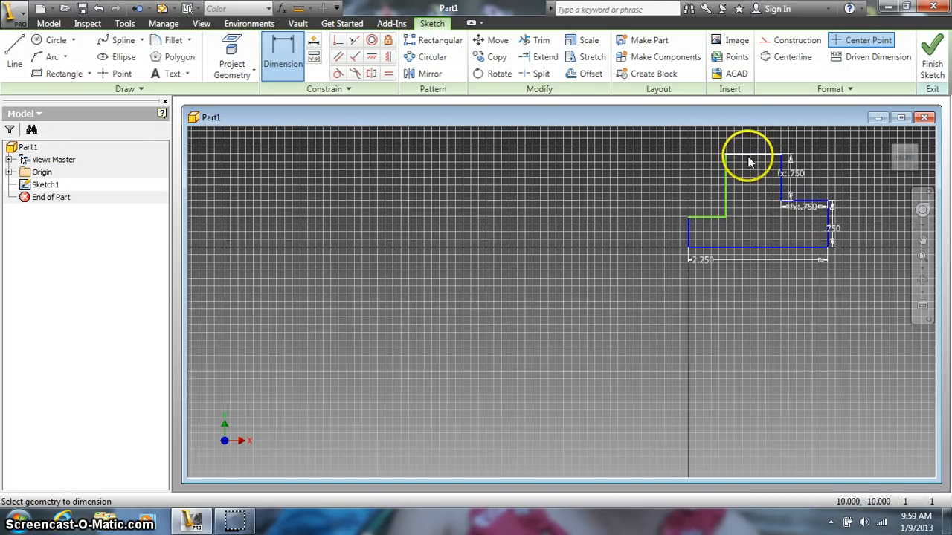
pyautogui.click(809, 166)
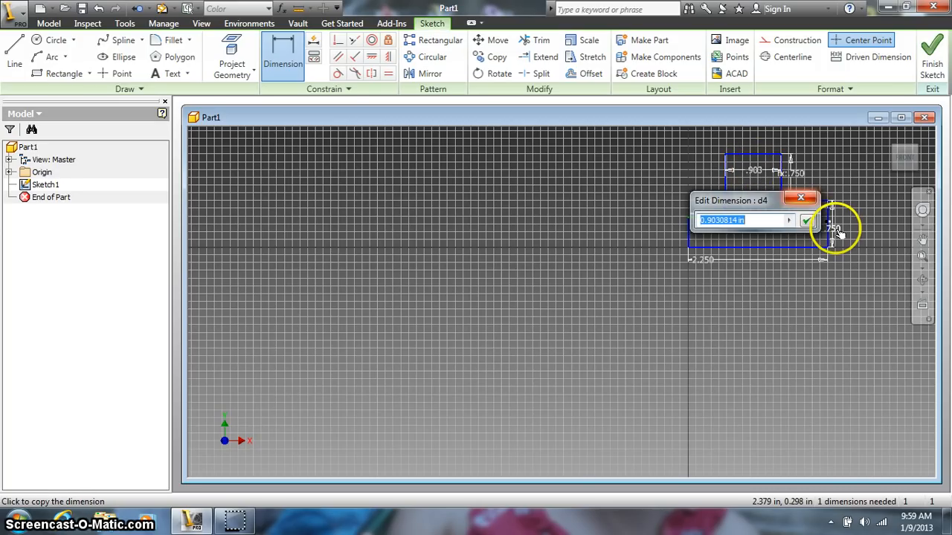
pyautogui.click(838, 232)
pyautogui.click(807, 220)
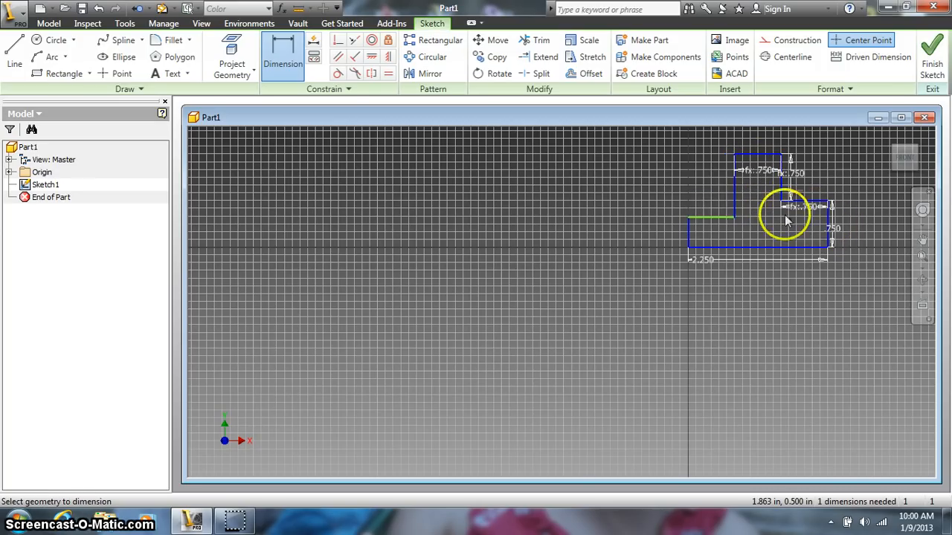
# Dimension the raised section's left side and link its height to the right edge's dimension (d1).
pyautogui.click(727, 193)
pyautogui.click(702, 182)
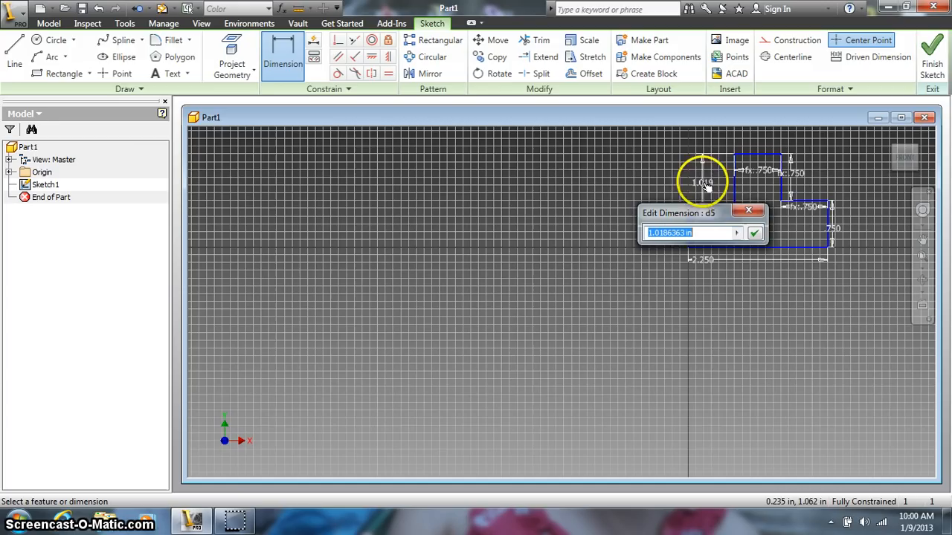
pyautogui.click(834, 229)
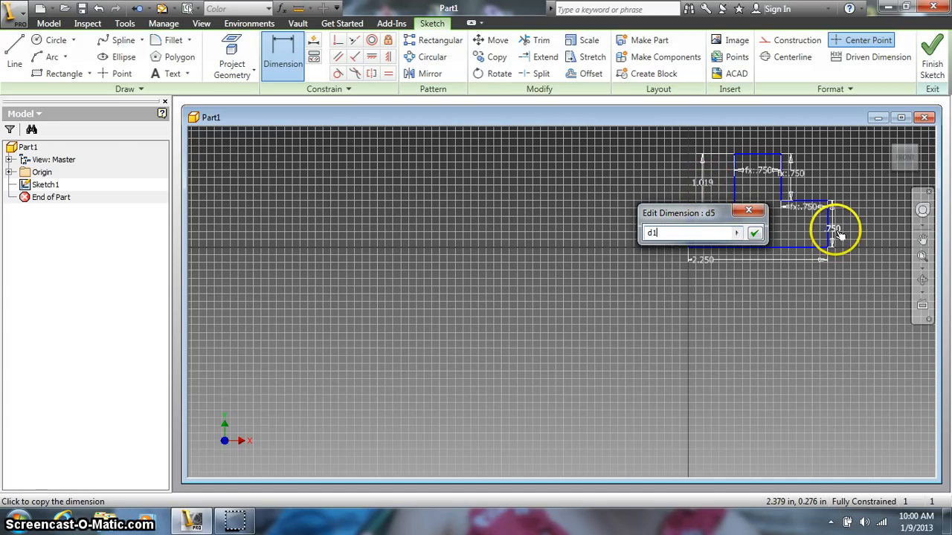
pyautogui.click(755, 234)
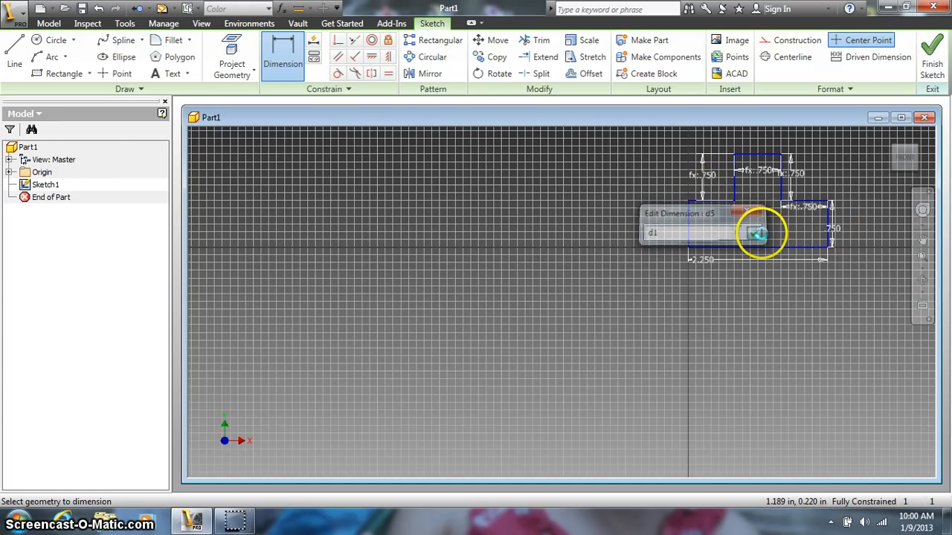
pyautogui.click(729, 191)
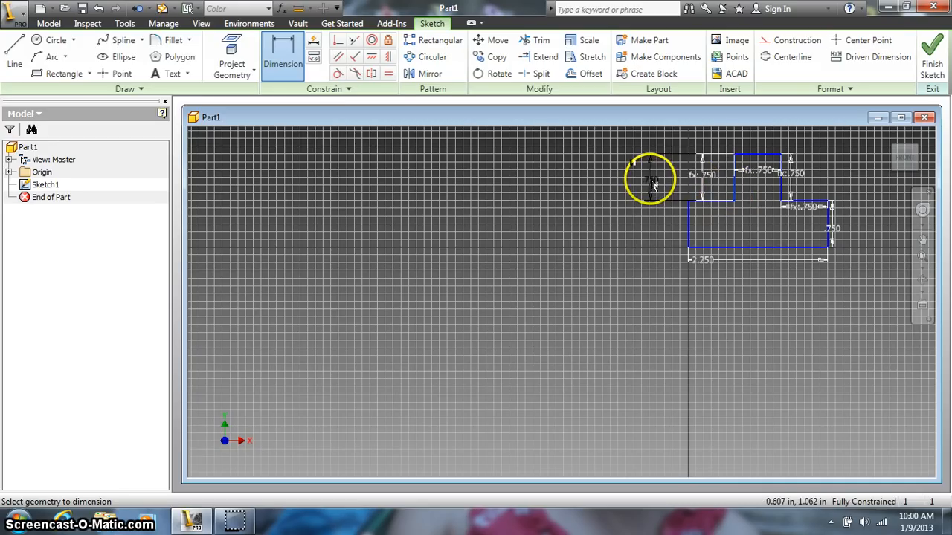
pyautogui.click(653, 182)
pyautogui.click(305, 130)
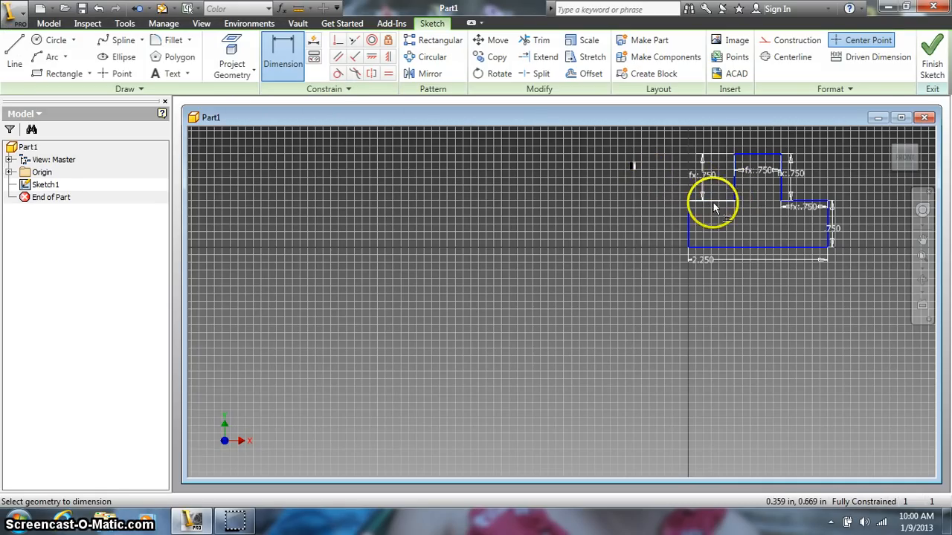
# Dimension the left shoulder's width just below the edge, accepting it as a driven dimension.
pyautogui.click(706, 214)
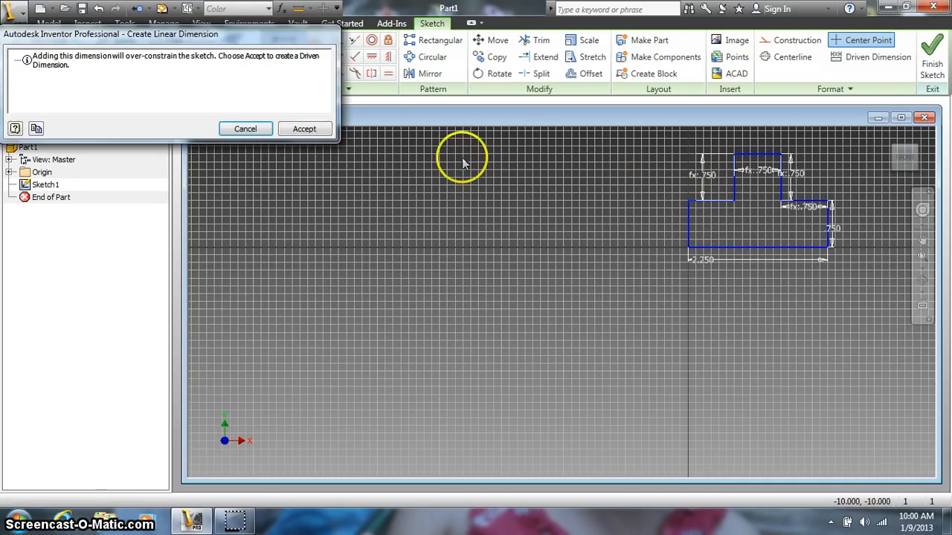
pyautogui.click(304, 131)
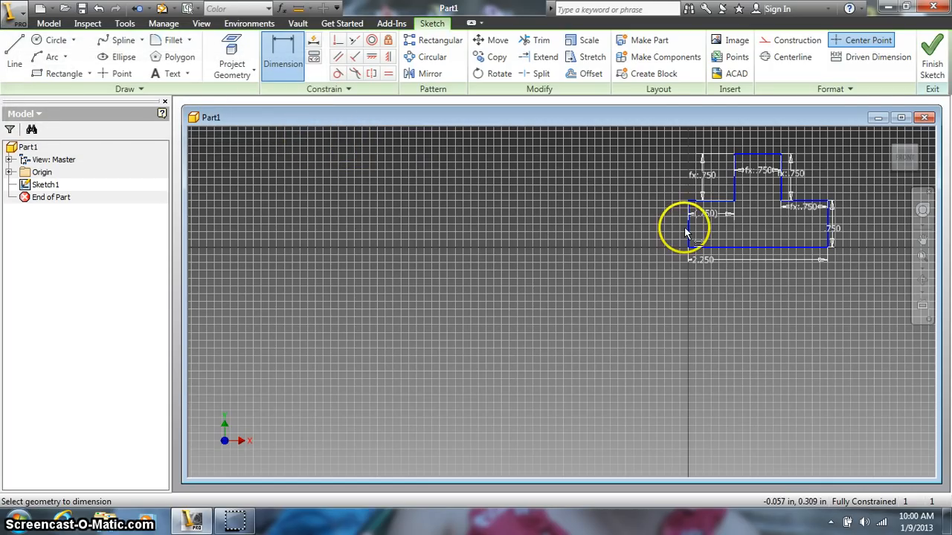
pyautogui.click(682, 232)
pyautogui.click(661, 226)
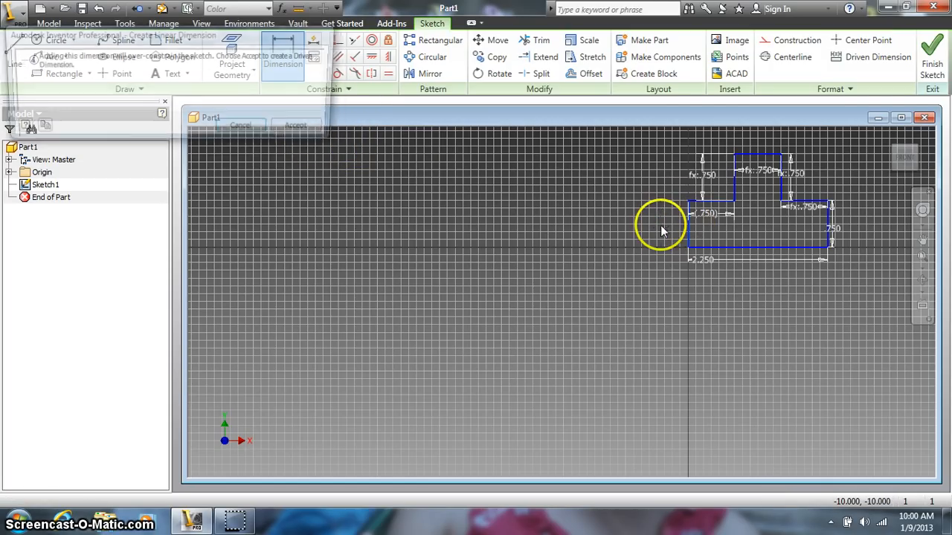
pyautogui.click(252, 130)
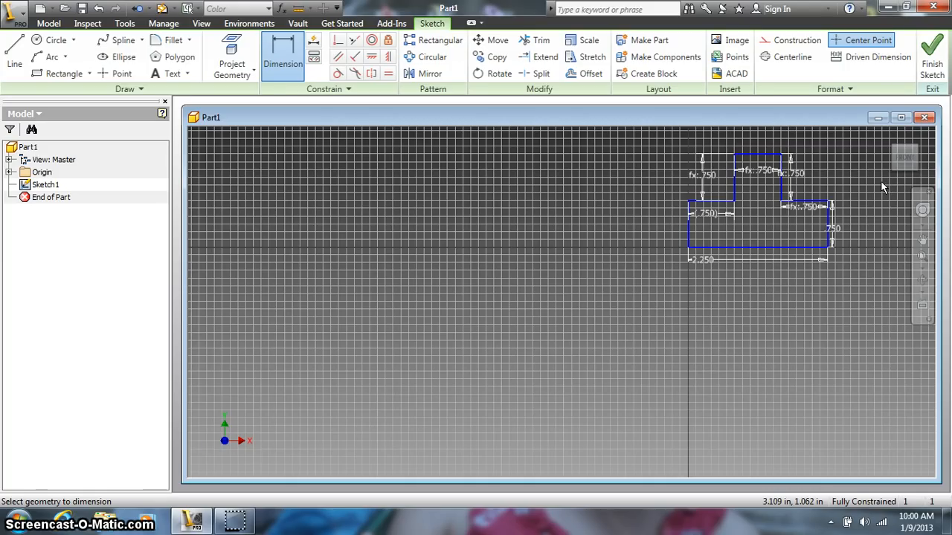
# Finish the sketch and extrude the stepped profile 0.75 in in the reverse direction, behind the sketch plane.
pyautogui.scroll(5, 869, 163)
pyautogui.scroll(-9, 869, 165)
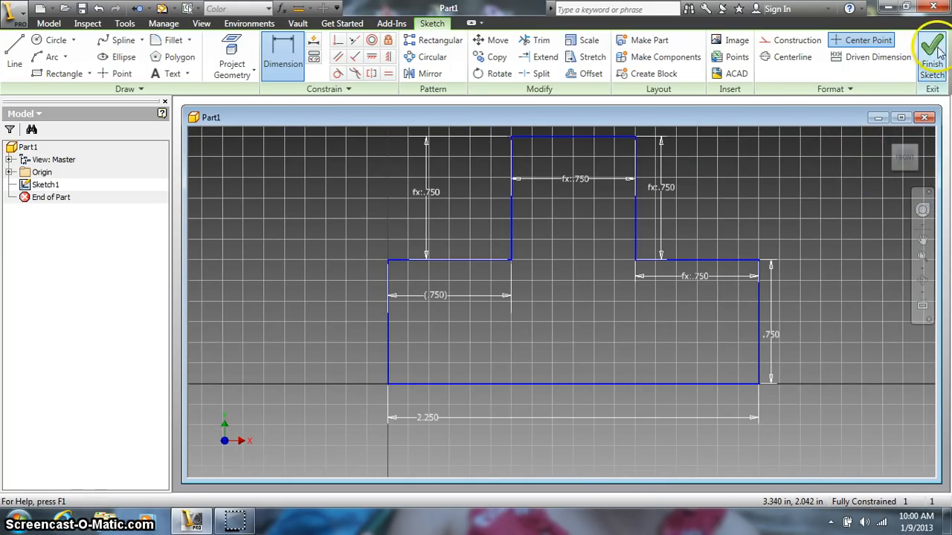
pyautogui.click(934, 52)
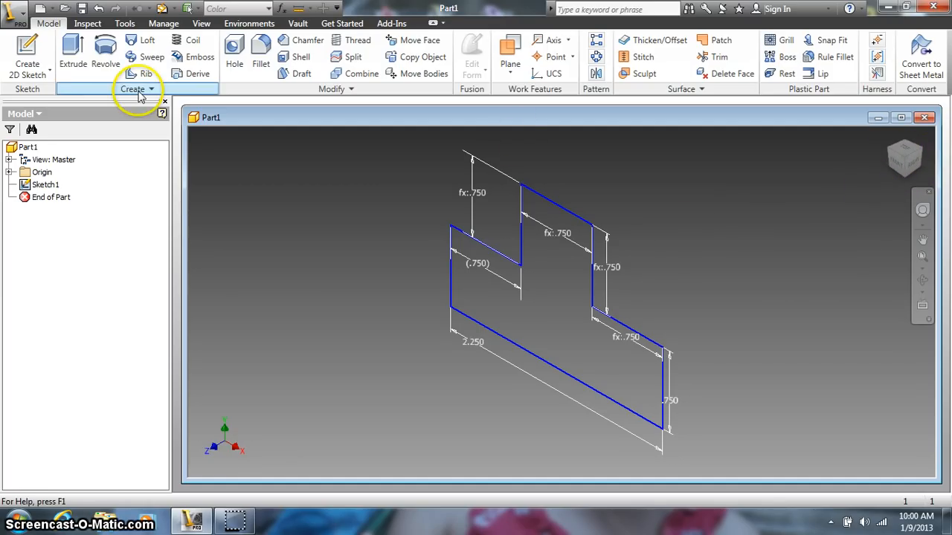
pyautogui.click(70, 48)
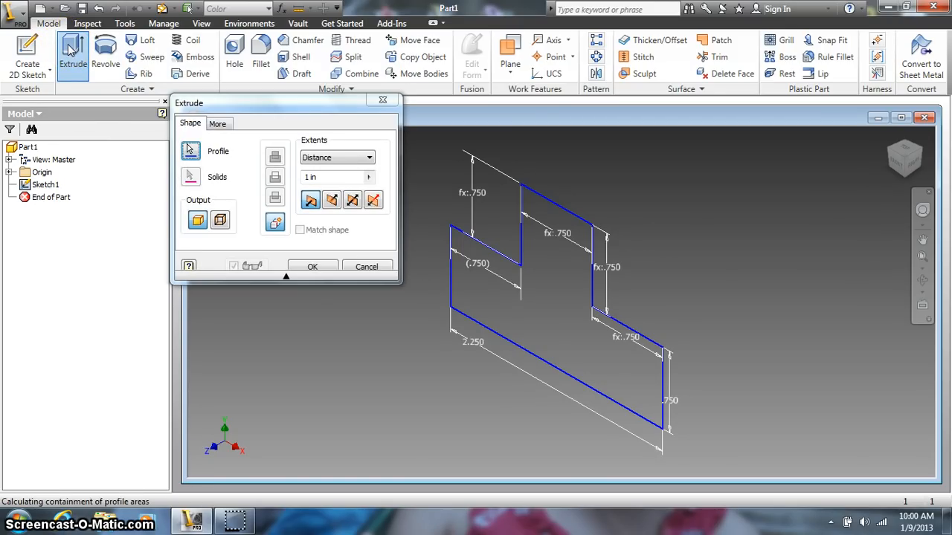
pyautogui.click(488, 304)
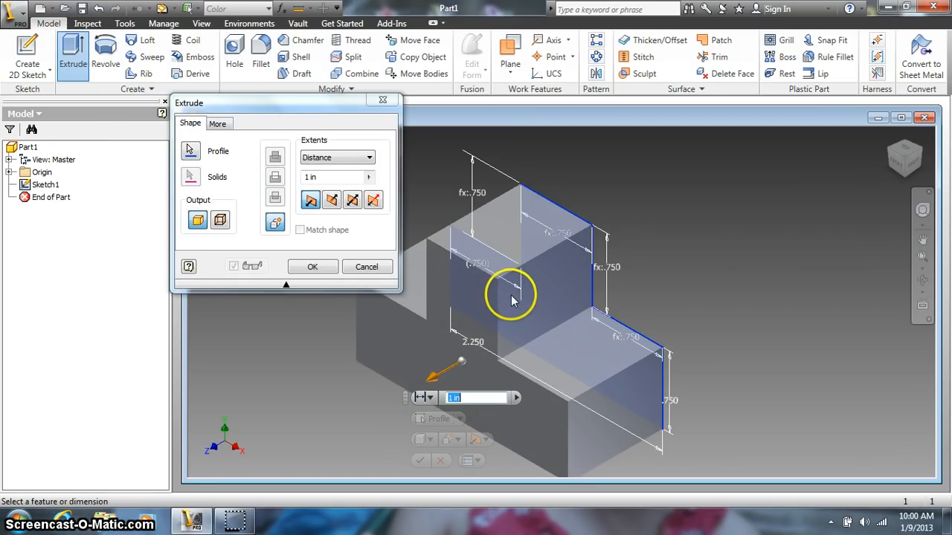
pyautogui.click(332, 201)
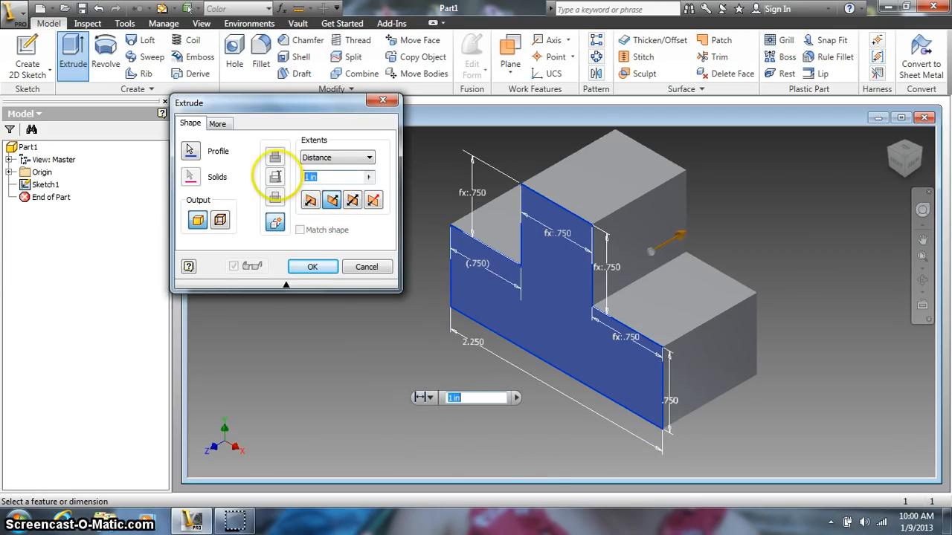
pyautogui.write('.75')
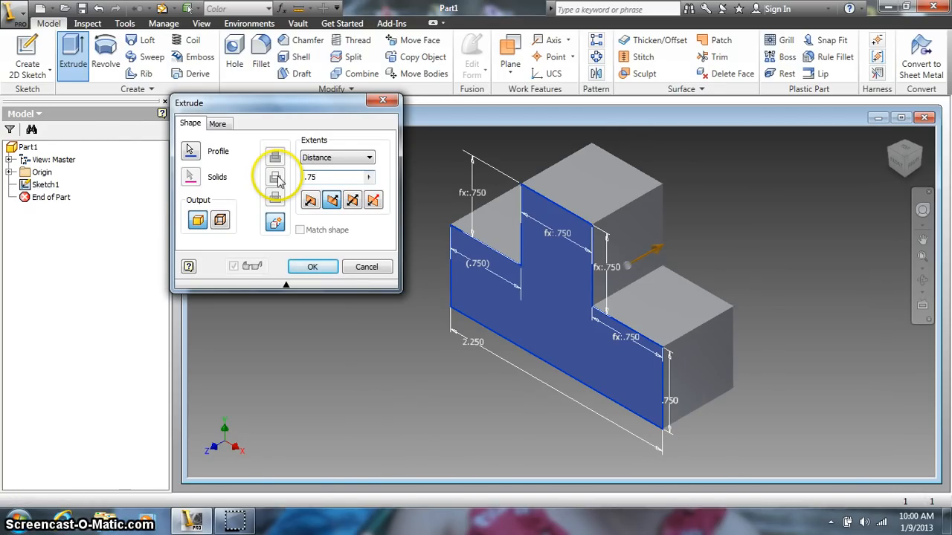
pyautogui.press('Return')
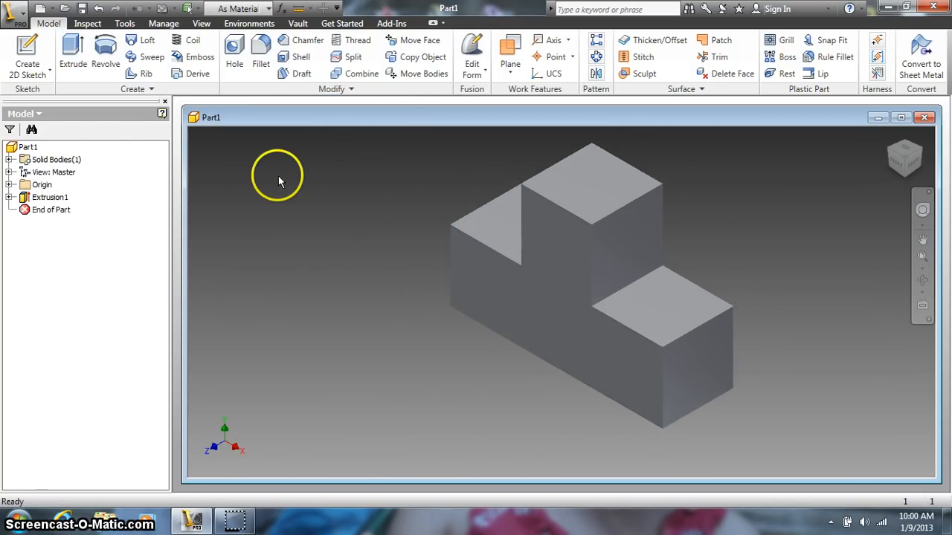
# Change the part's color from the material default to Blue.
pyautogui.click(243, 11)
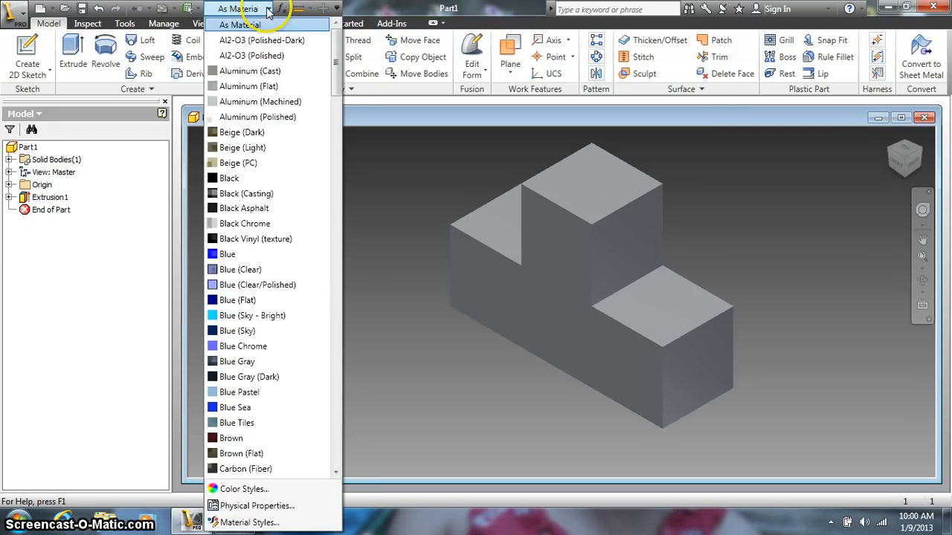
pyautogui.click(247, 250)
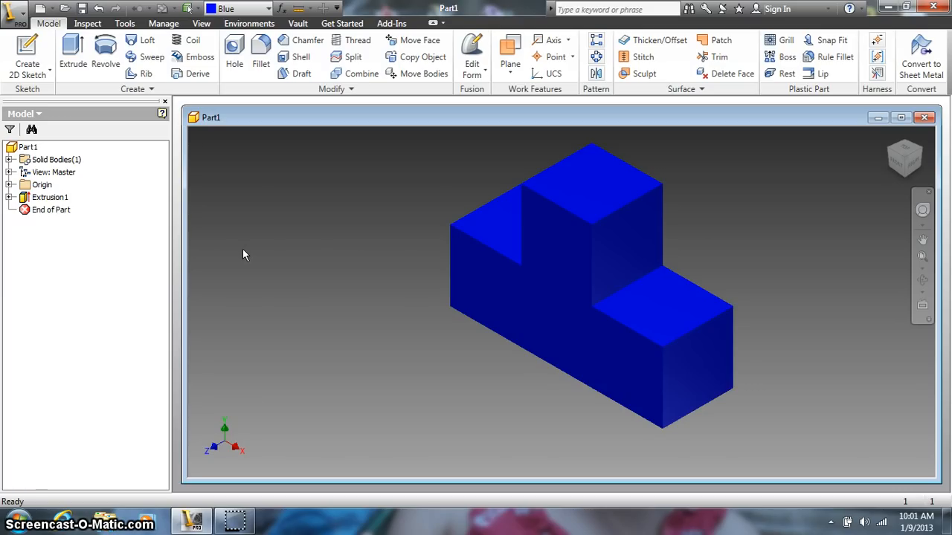
# Start a sketch on the part's front face and draw a rectangle from its lower-right corner to the inner corner beside the raised section.
pyautogui.click(29, 51)
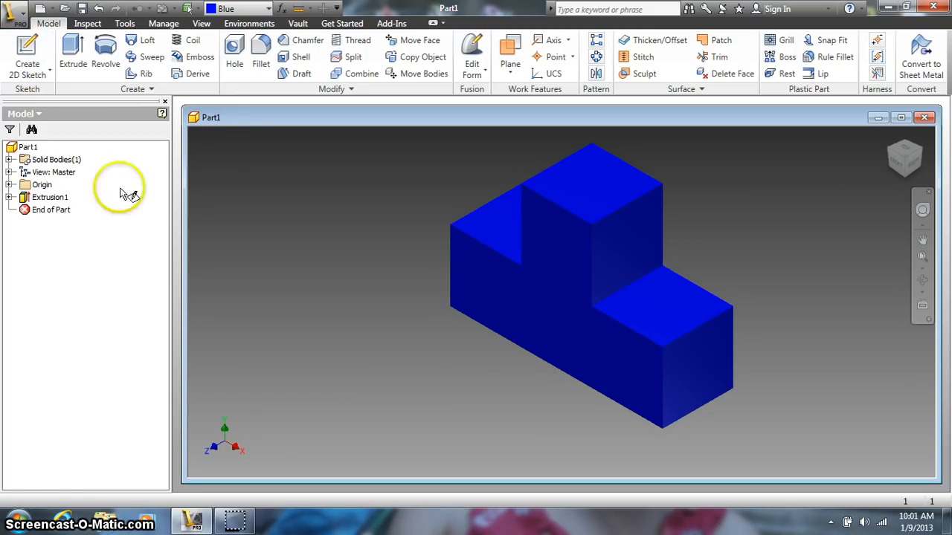
pyautogui.click(603, 360)
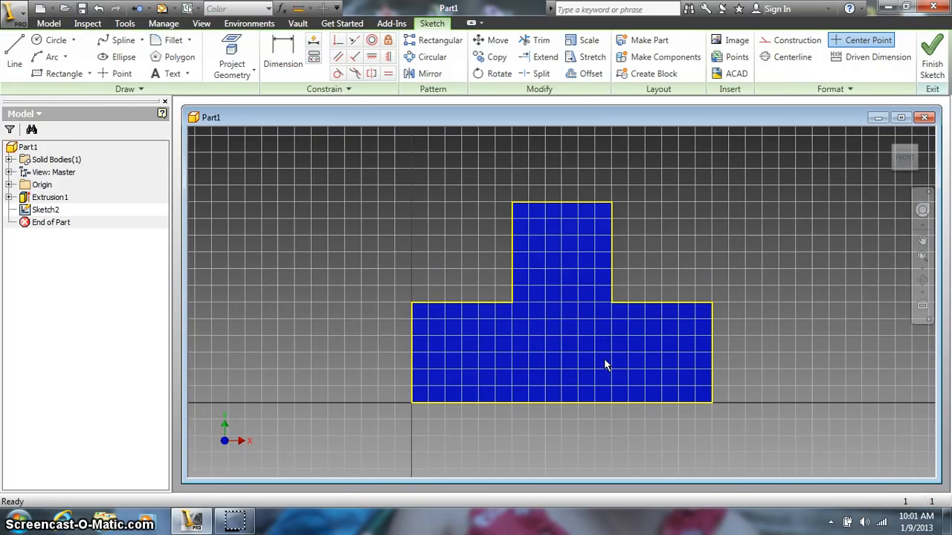
pyautogui.click(54, 76)
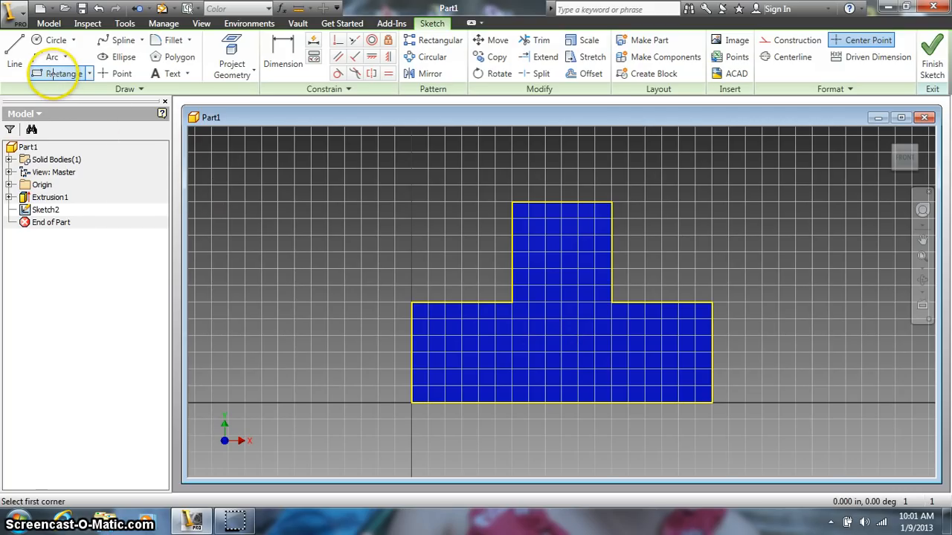
pyautogui.click(712, 402)
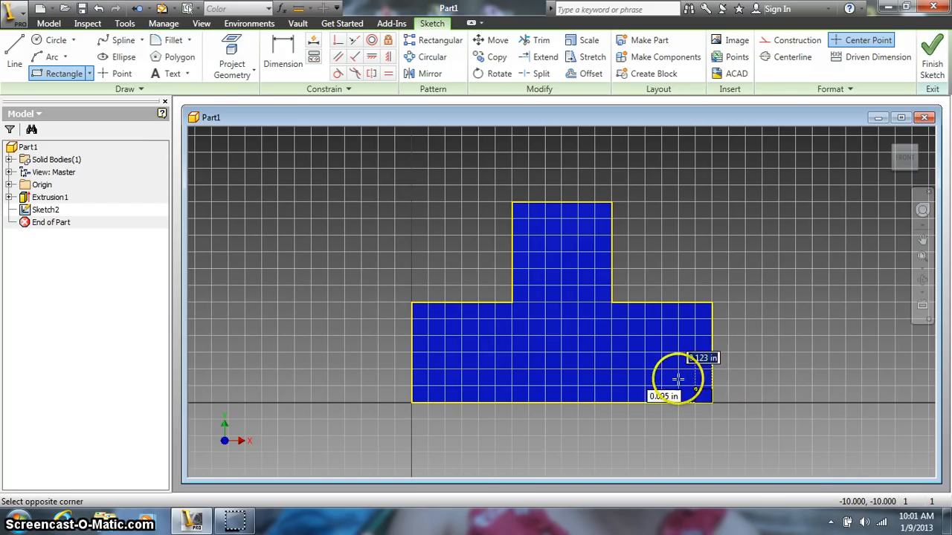
pyautogui.click(611, 302)
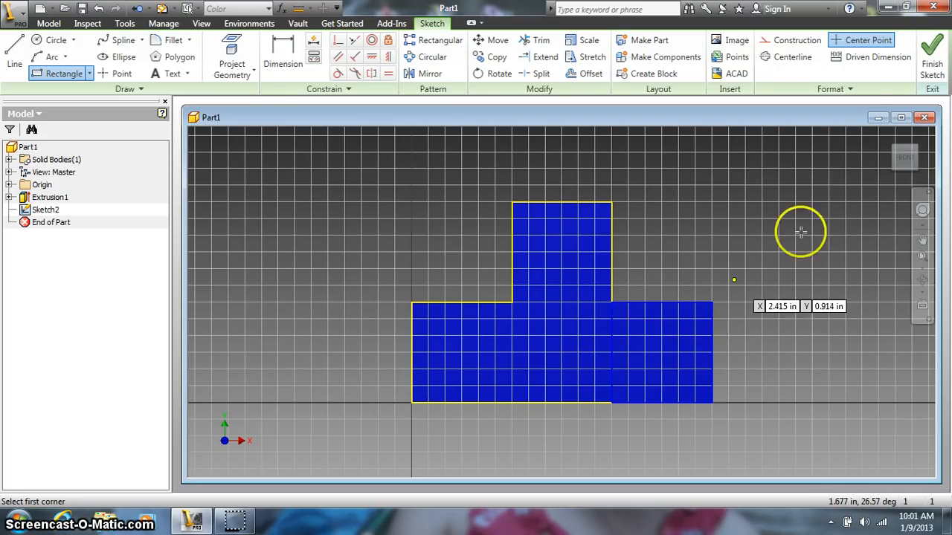
# Finish the sketch and extrude the square profile on the front face 0.75 in outward, joining it to the part.
pyautogui.click(935, 58)
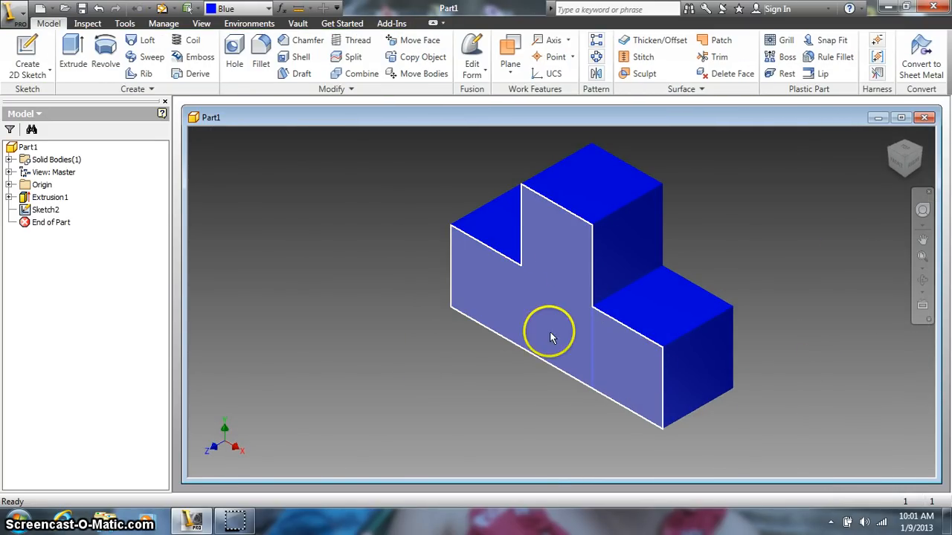
pyautogui.click(69, 48)
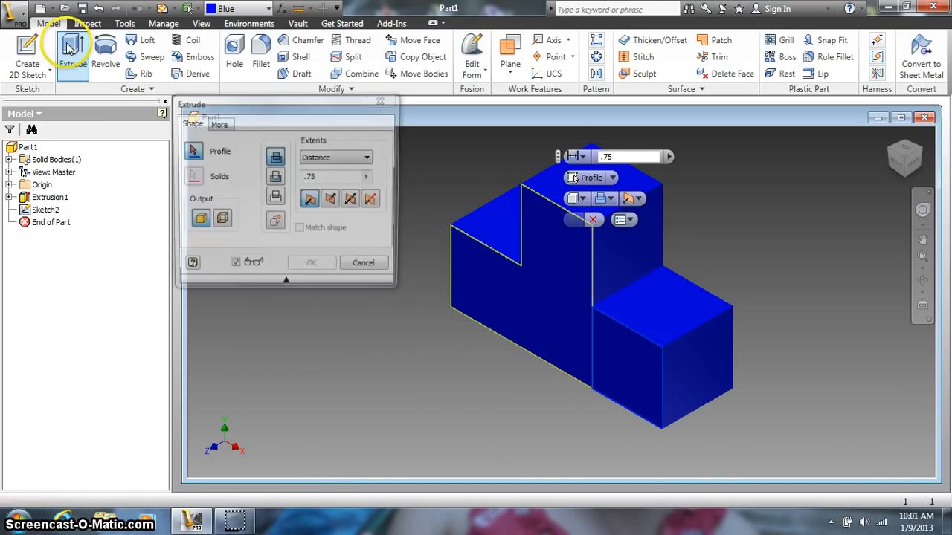
pyautogui.click(614, 366)
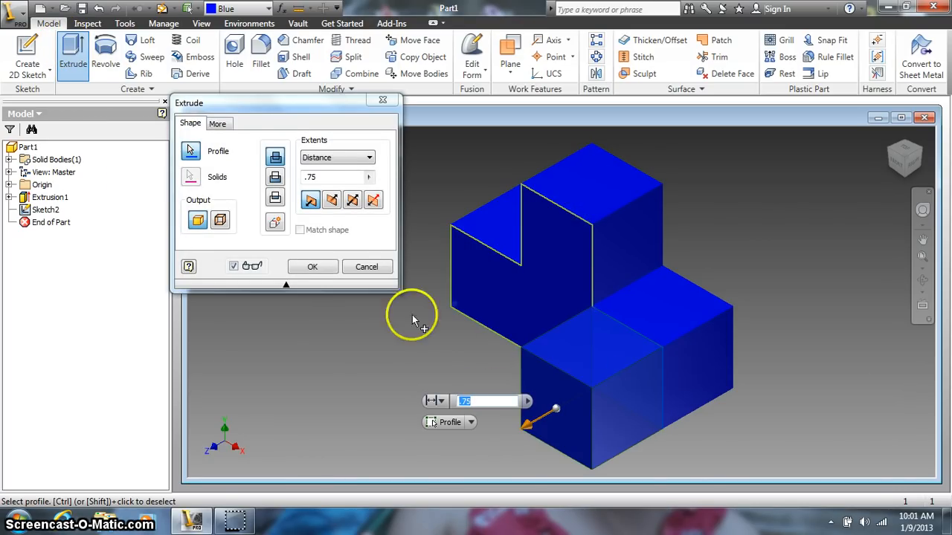
pyautogui.click(316, 266)
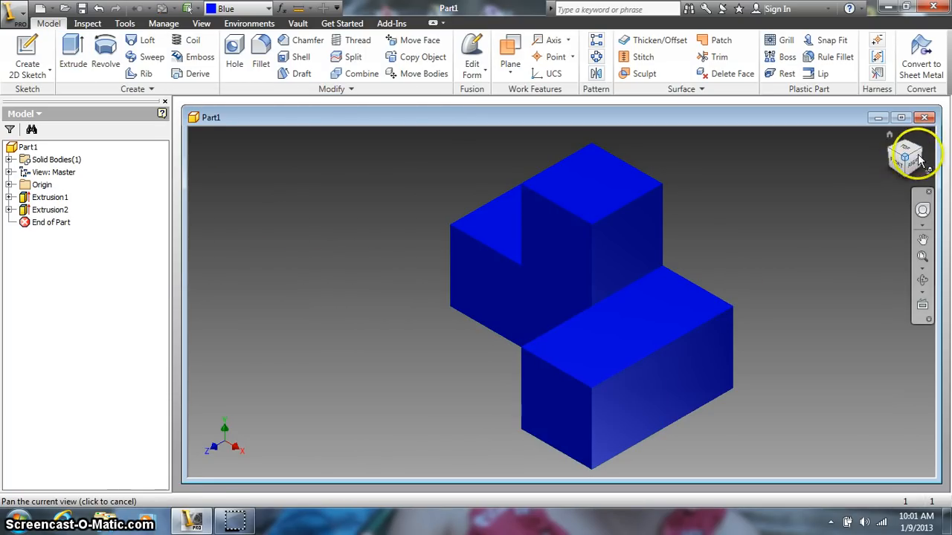
# Save the part as BLUE in the PUZZLE folder, using the Autodesk Inventor Parts (*.ipt) file type.
pyautogui.moveTo(919, 156)
pyautogui.mouseDown()
pyautogui.moveTo(198, 479)
pyautogui.moveTo(261, 170)
pyautogui.moveTo(196, 238)
pyautogui.moveTo(859, 212)
pyautogui.moveTo(929, 160)
pyautogui.moveTo(191, 291)
pyautogui.moveTo(931, 295)
pyautogui.moveTo(244, 209)
pyautogui.moveTo(261, 134)
pyautogui.moveTo(276, 461)
pyautogui.moveTo(276, 441)
pyautogui.mouseUp()
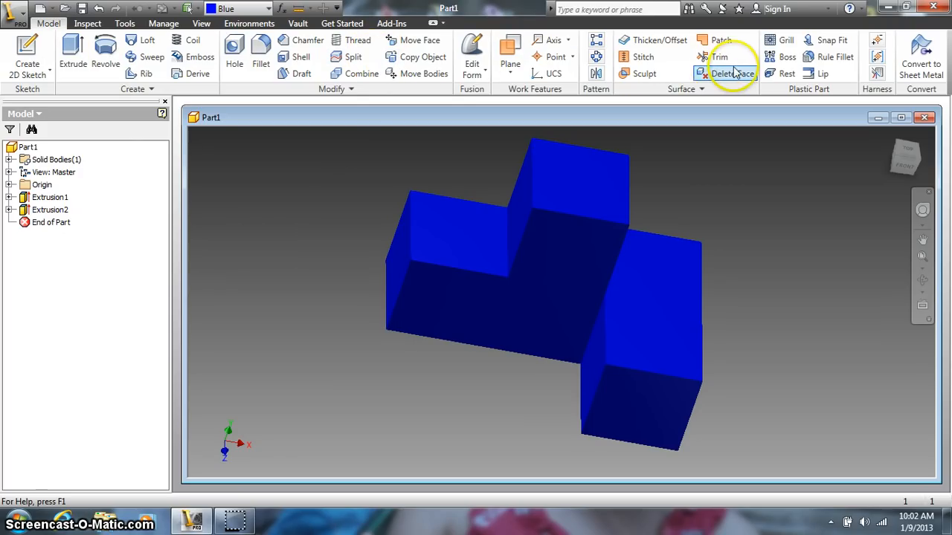
pyautogui.click(82, 9)
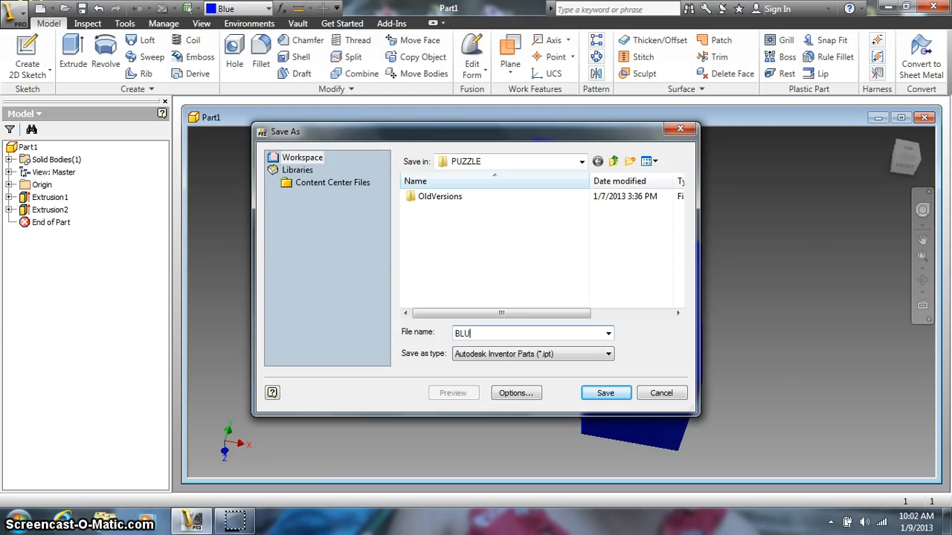
pyautogui.click(611, 393)
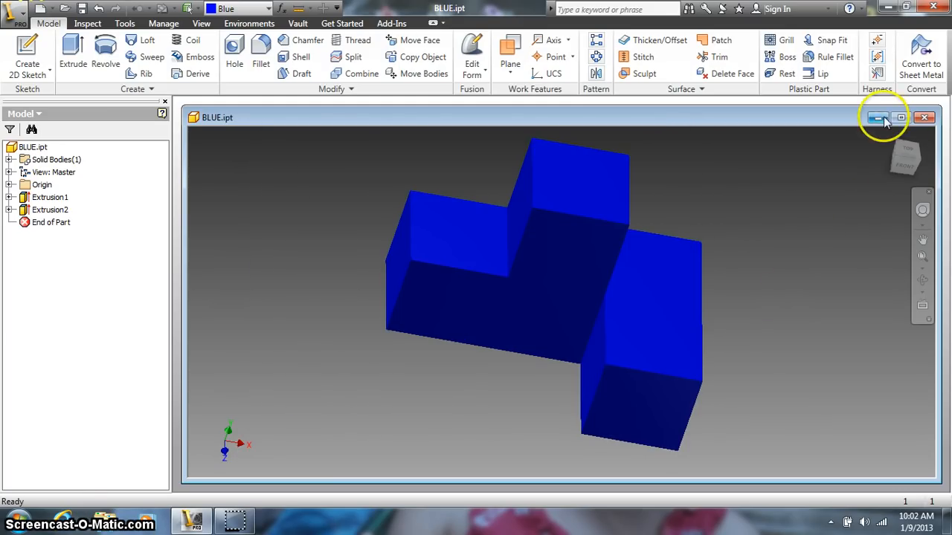
pyautogui.click(901, 152)
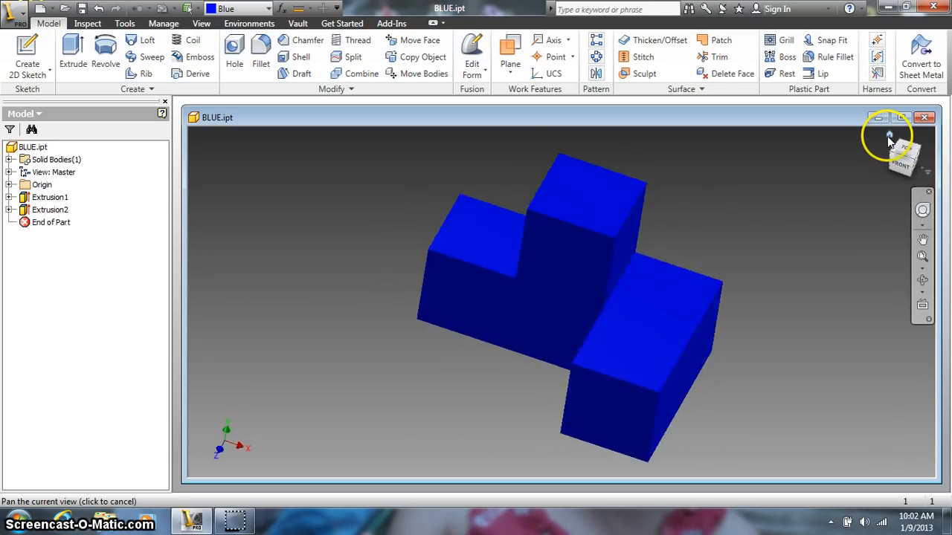